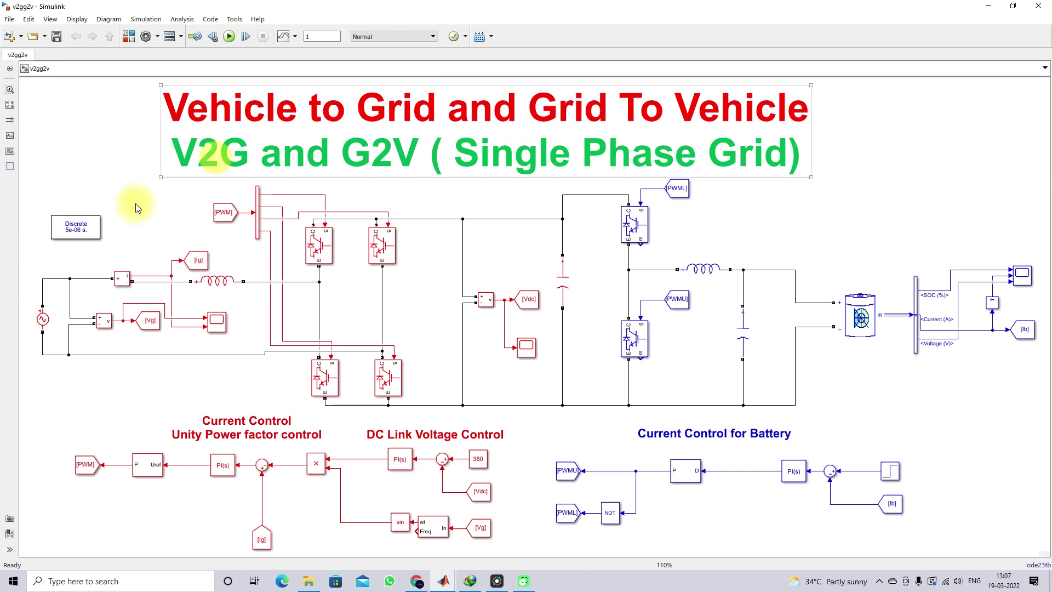
# Review the peak amplitude and frequency in the AC voltage source's block parameters.
pyautogui.doubleClick(40, 321)
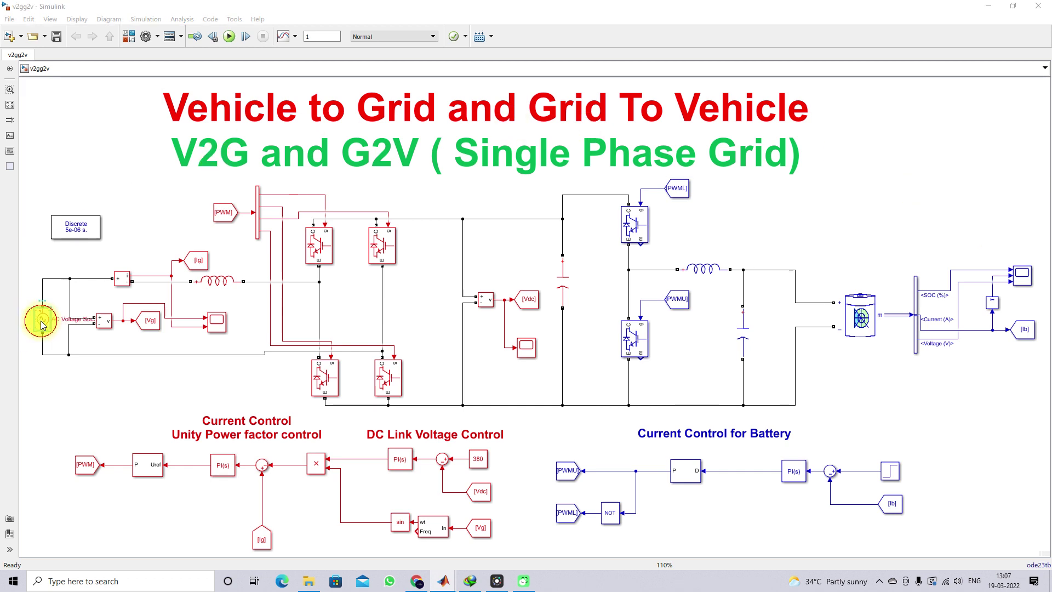
pyautogui.moveTo(213, 242); pyautogui.dragTo(220, 204)
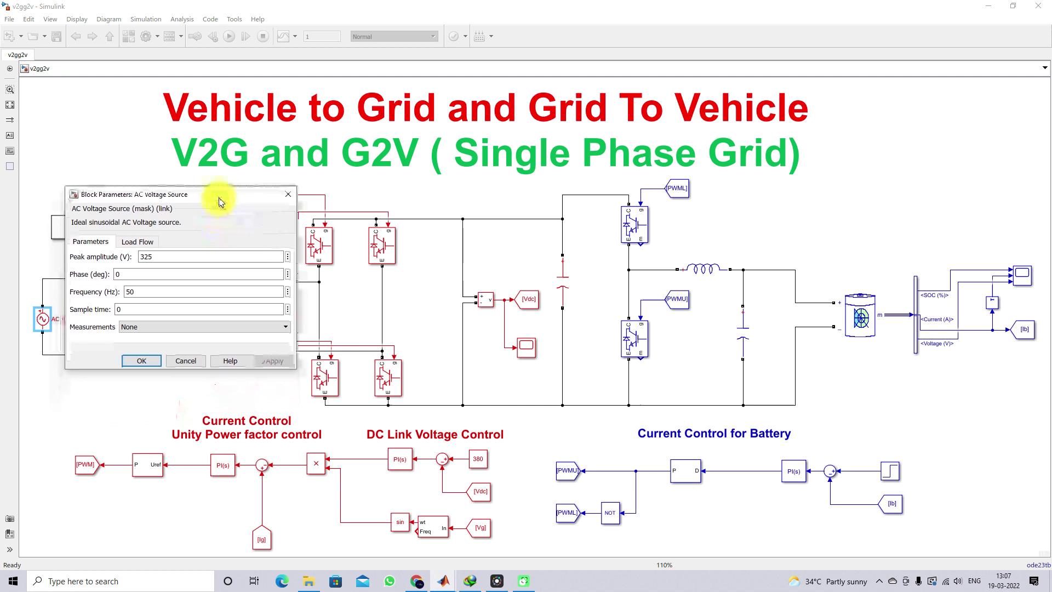
pyautogui.doubleClick(173, 264)
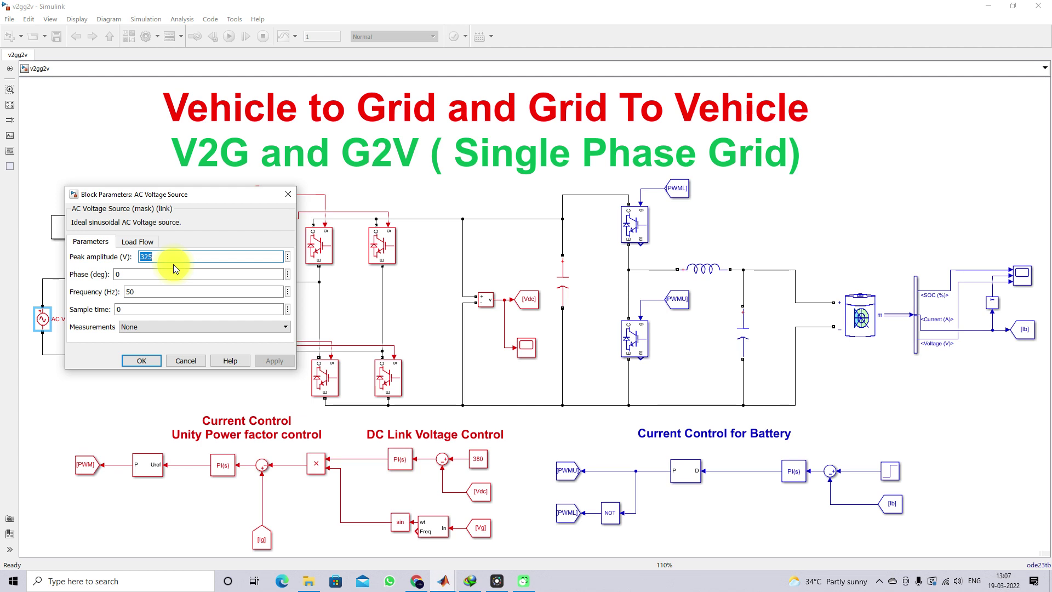
pyautogui.doubleClick(144, 292)
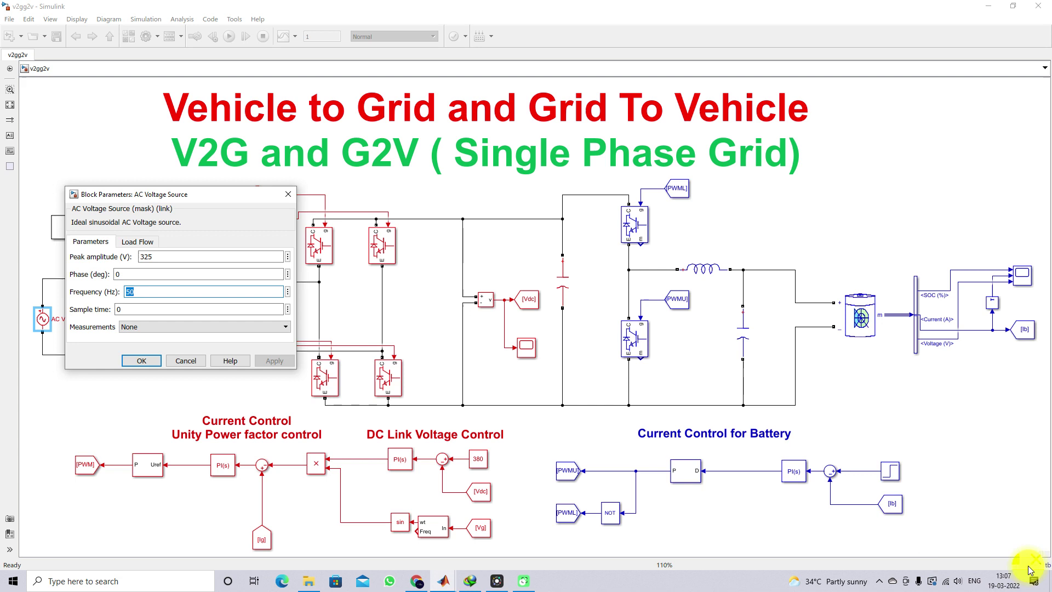
pyautogui.click(995, 558)
pyautogui.moveTo(198, 201); pyautogui.dragTo(196, 196)
pyautogui.click(147, 353)
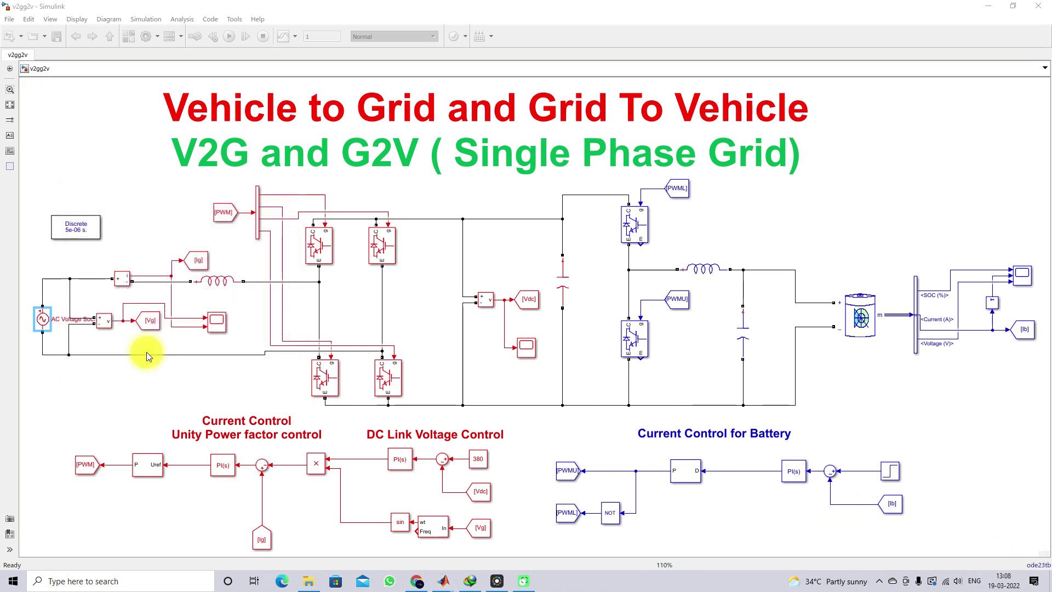
# Examine the power circuit from the grid-side inductor and DC-link capacitor through the IGBT DC-DC converter to its output filter capacitor.
pyautogui.click(211, 284)
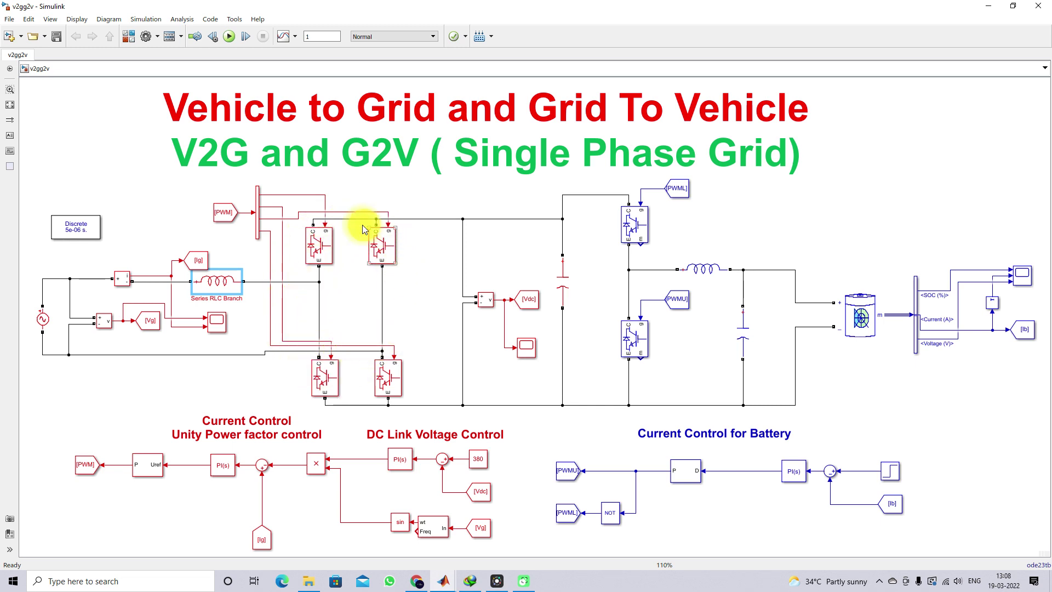
pyautogui.click(568, 291)
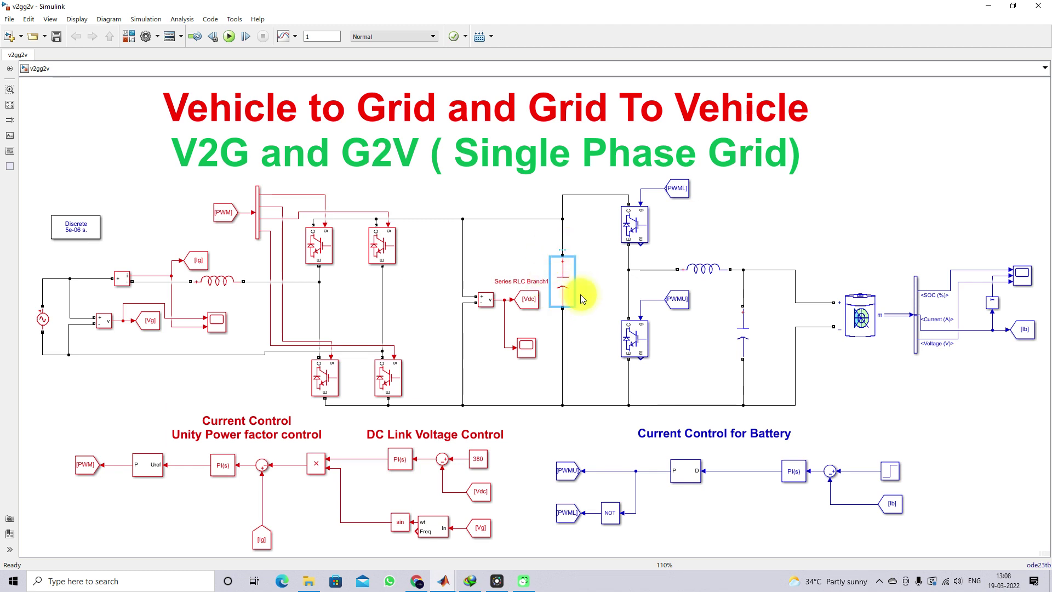
pyautogui.click(595, 299)
pyautogui.moveTo(601, 185); pyautogui.dragTo(811, 413)
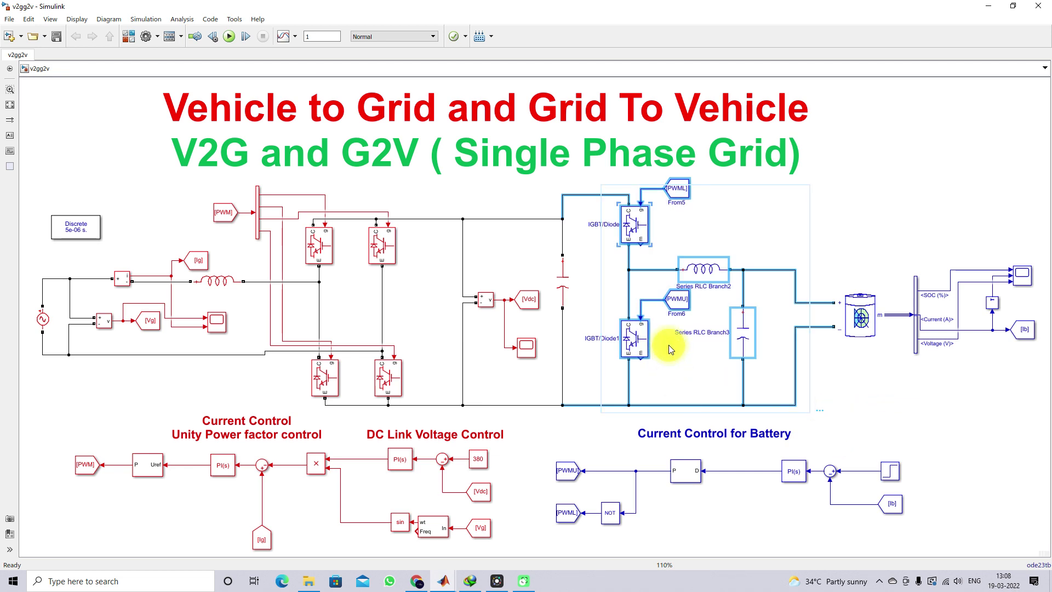
pyautogui.click(904, 383)
pyautogui.click(635, 337)
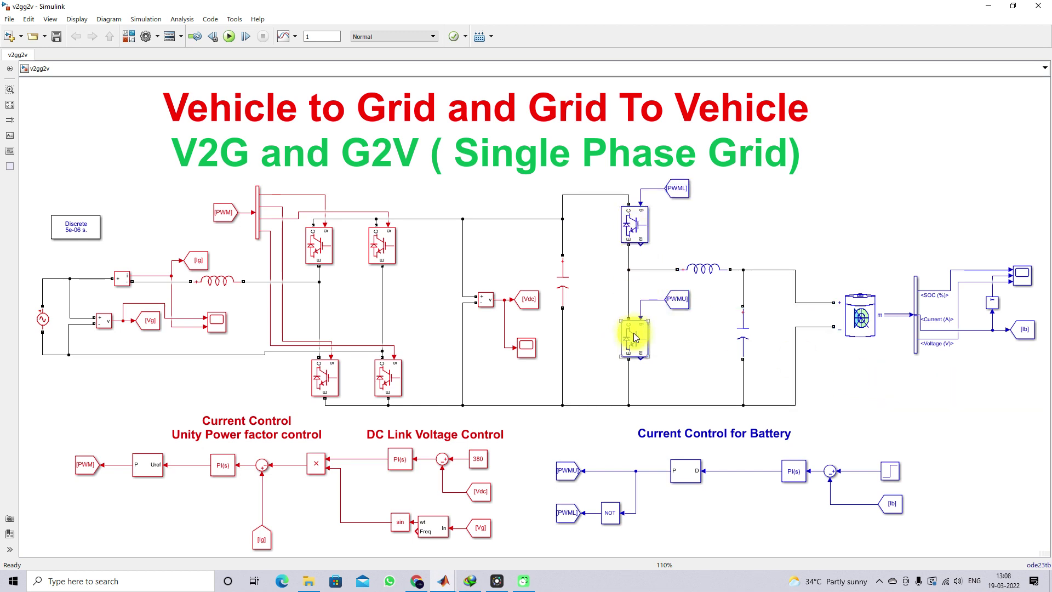
pyautogui.click(747, 329)
pyautogui.click(806, 331)
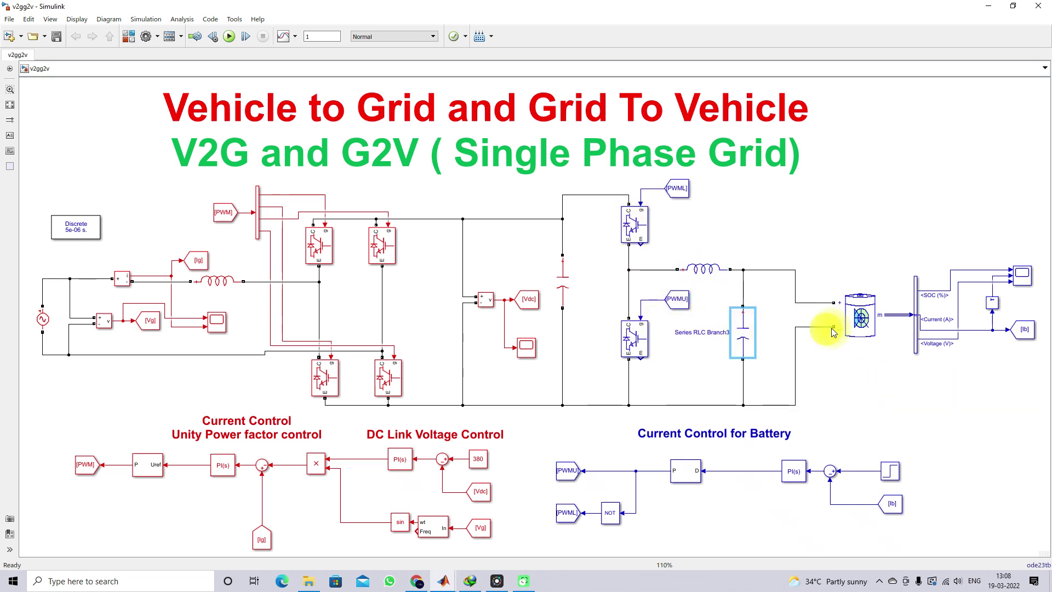
# Review the nominal voltage and rated capacity in the battery's block parameters.
pyautogui.click(863, 323)
pyautogui.doubleClick(864, 322)
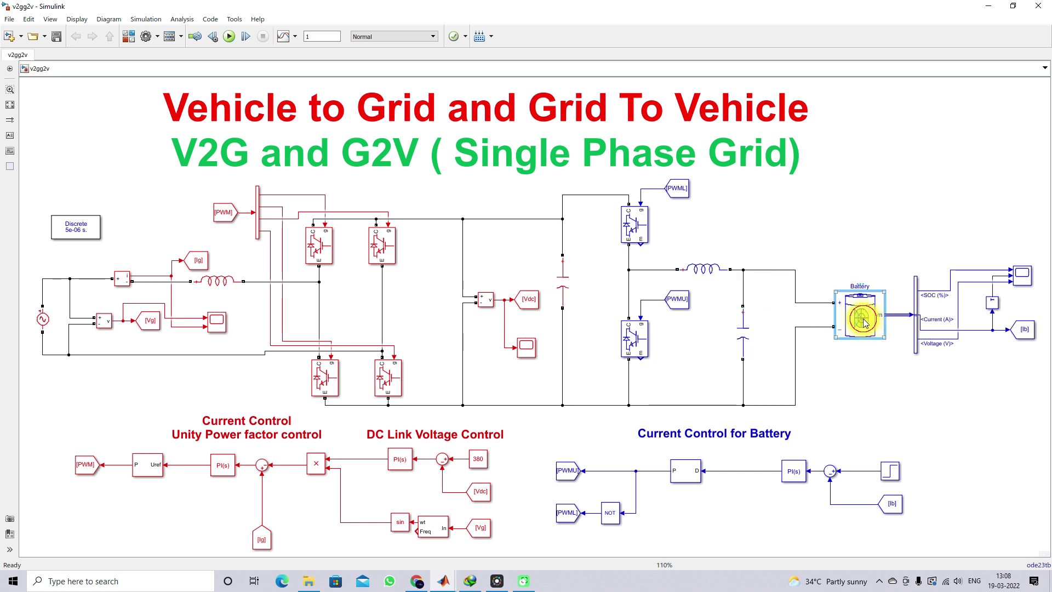
pyautogui.doubleClick(708, 331)
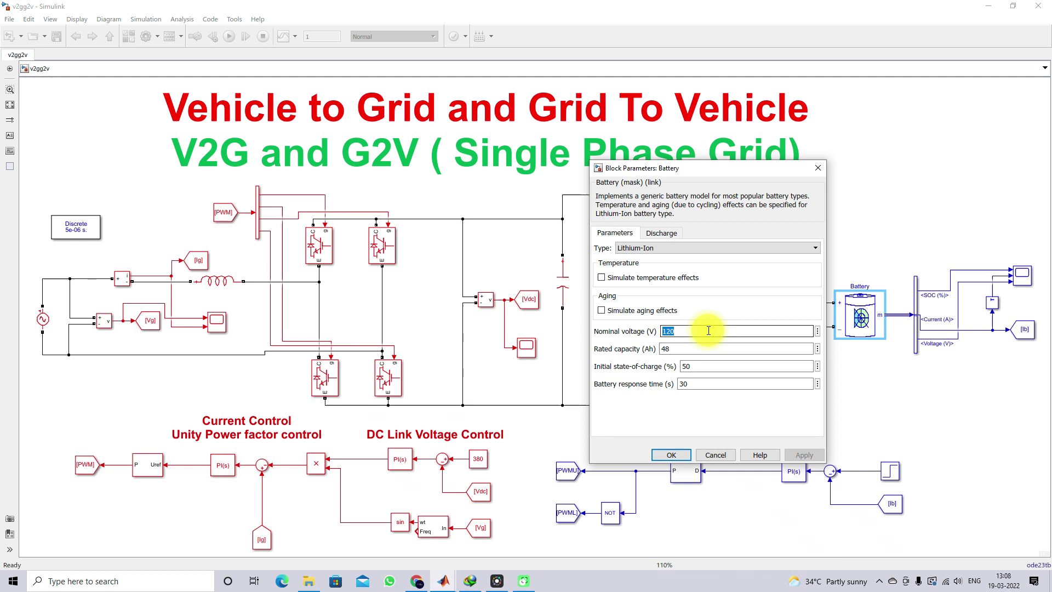
pyautogui.press('Tab')
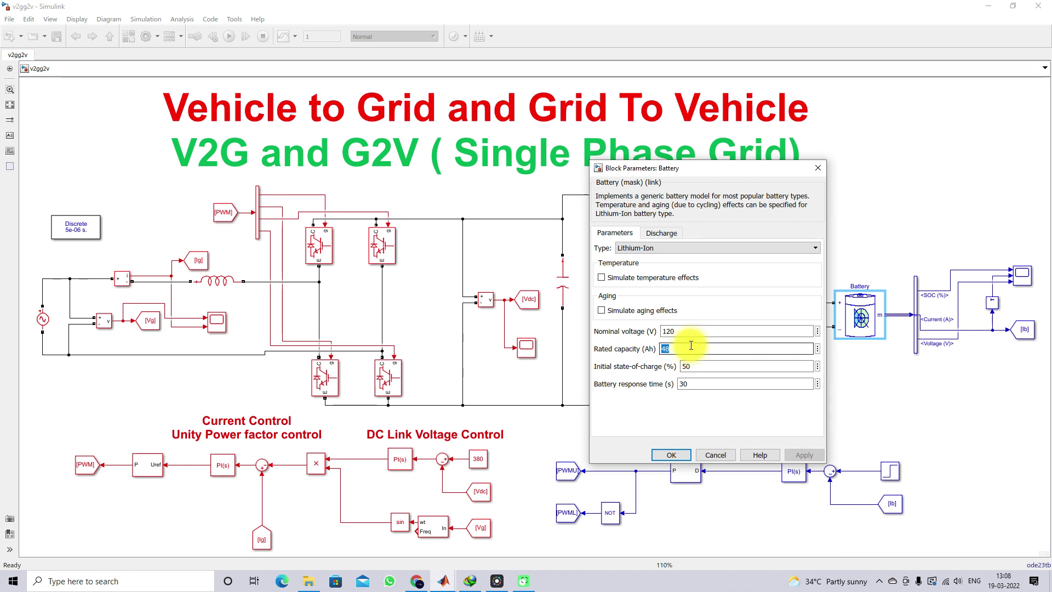
pyautogui.click(672, 455)
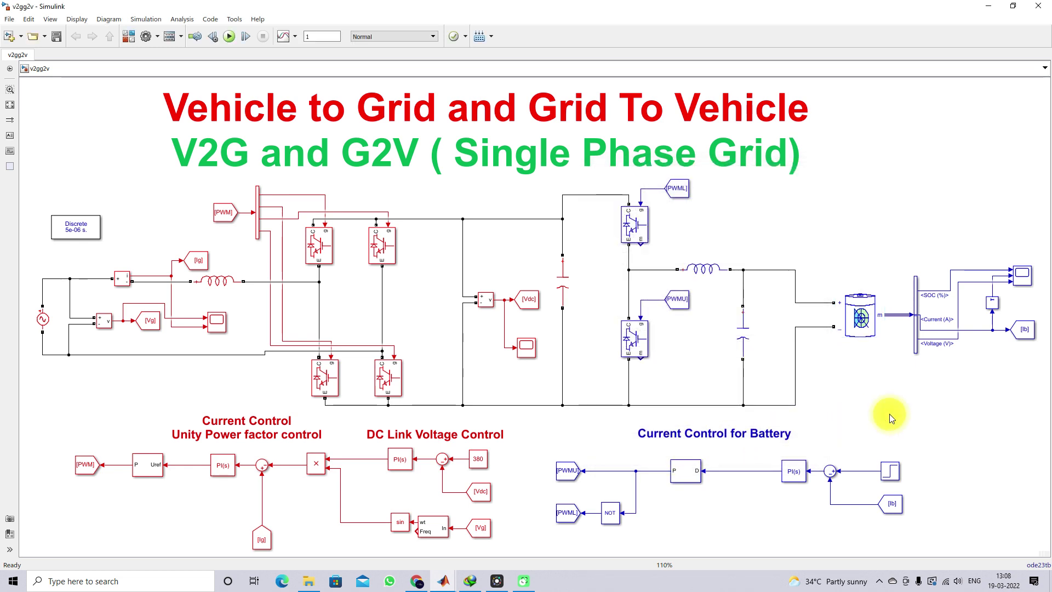
# Annotate the DC-link capacitor with 380V, write 1 beneath the grid-side wiring, underline the DC Link Voltage Control heading, and clear the pen marks.
pyautogui.press('F12')
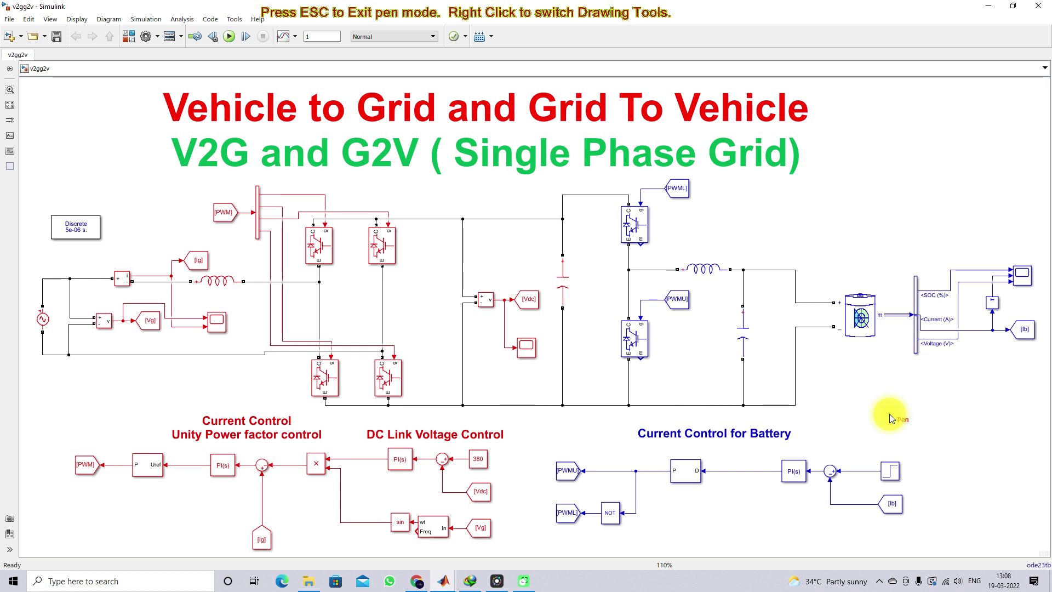
pyautogui.moveTo(571, 241)
pyautogui.mouseDown()
pyautogui.moveTo(597, 242)
pyautogui.moveTo(587, 265)
pyautogui.moveTo(578, 258)
pyautogui.moveTo(587, 254)
pyautogui.mouseUp()
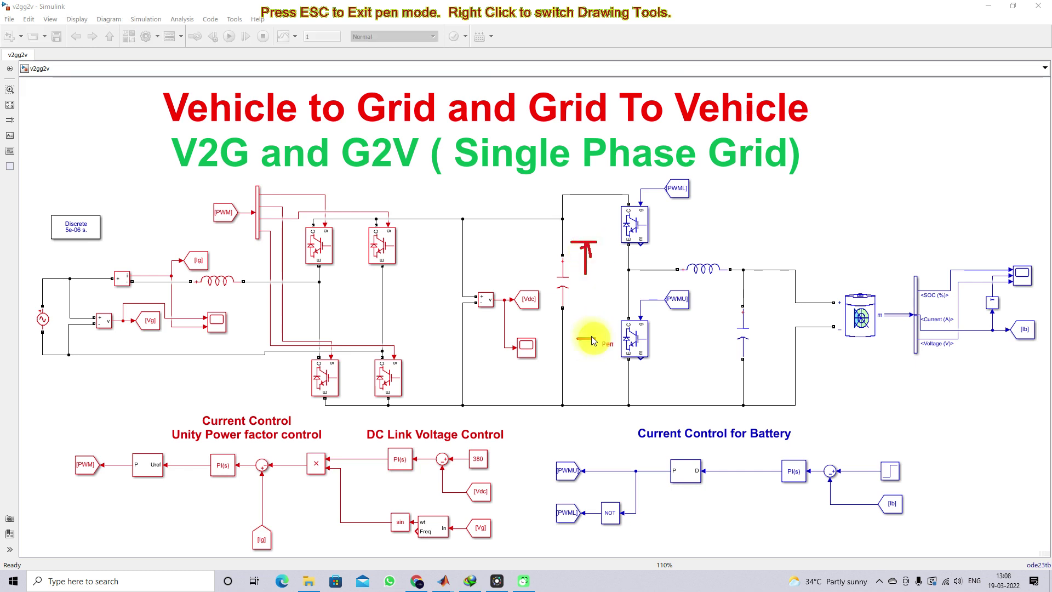
pyautogui.moveTo(585, 317)
pyautogui.mouseDown()
pyautogui.moveTo(586, 335)
pyautogui.moveTo(575, 294)
pyautogui.moveTo(601, 294)
pyautogui.moveTo(604, 306)
pyautogui.moveTo(615, 286)
pyautogui.moveTo(619, 300)
pyautogui.moveTo(620, 283)
pyautogui.mouseUp()
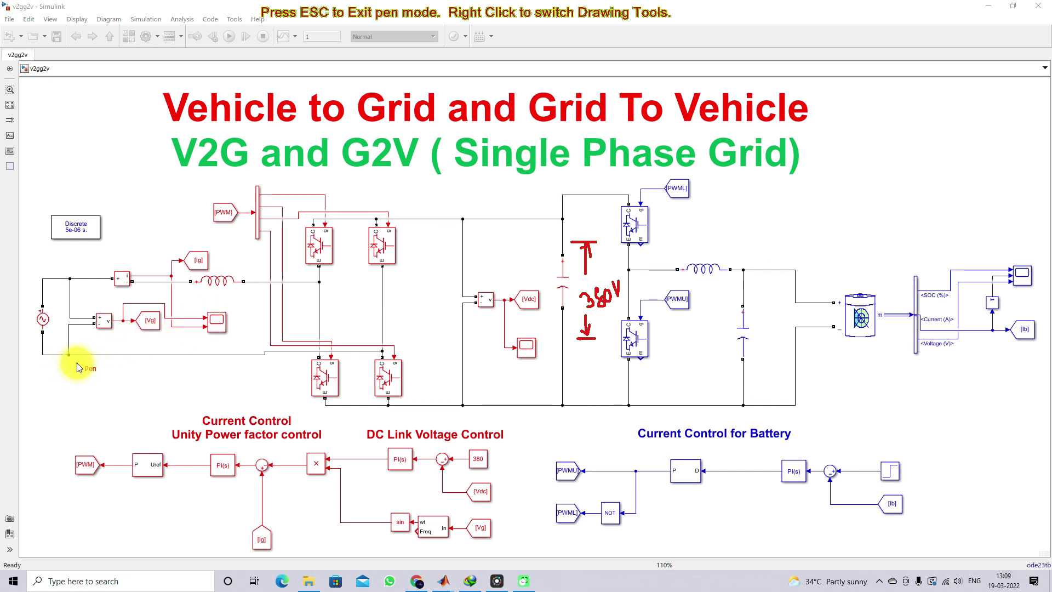
pyautogui.moveTo(80, 357)
pyautogui.mouseDown()
pyautogui.moveTo(80, 383)
pyautogui.moveTo(71, 375)
pyautogui.mouseUp()
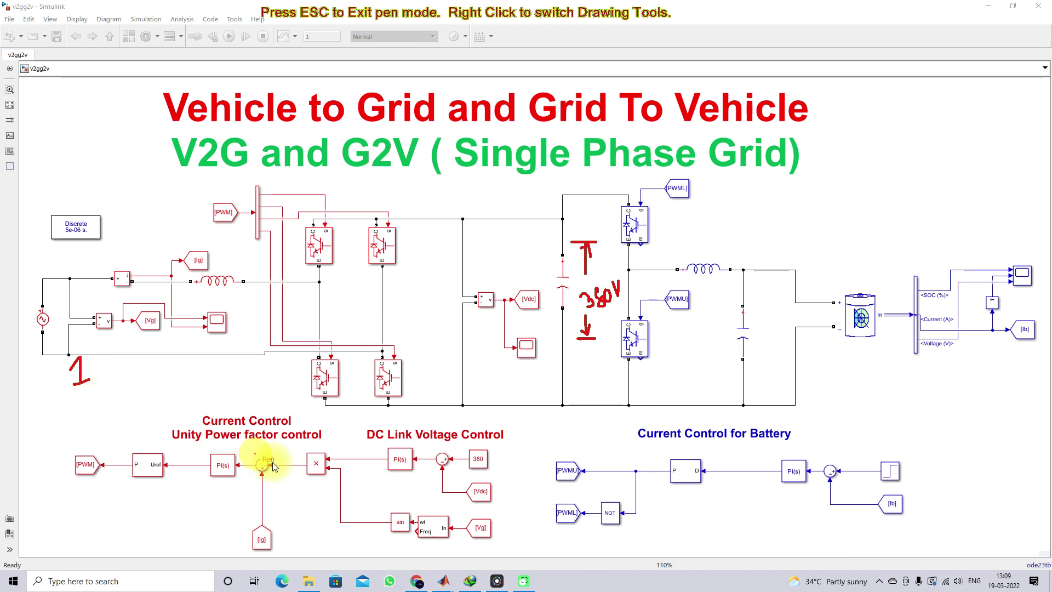
pyautogui.moveTo(371, 444); pyautogui.dragTo(465, 446)
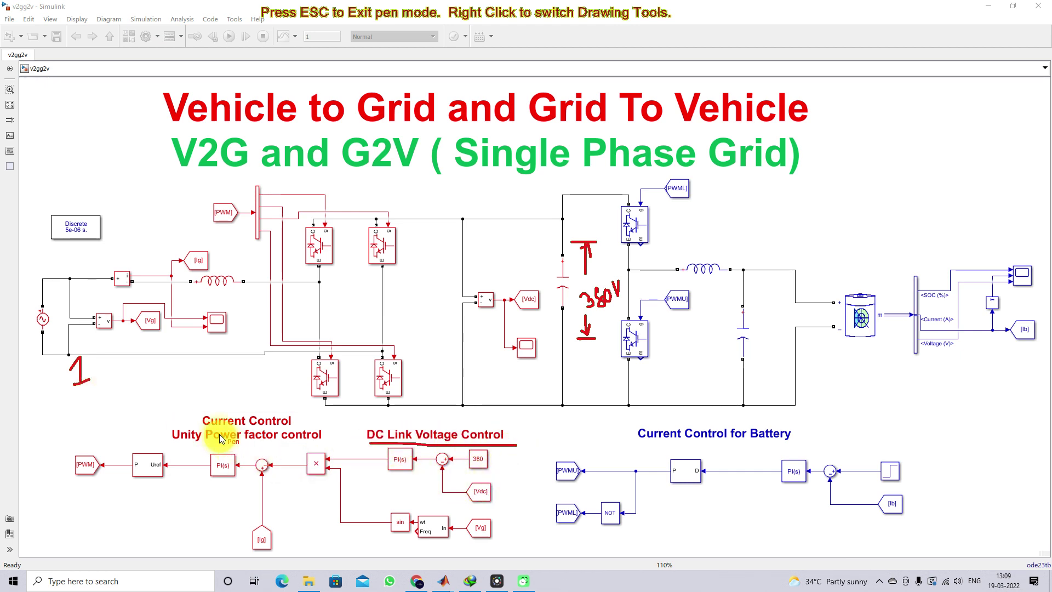
pyautogui.click(239, 430)
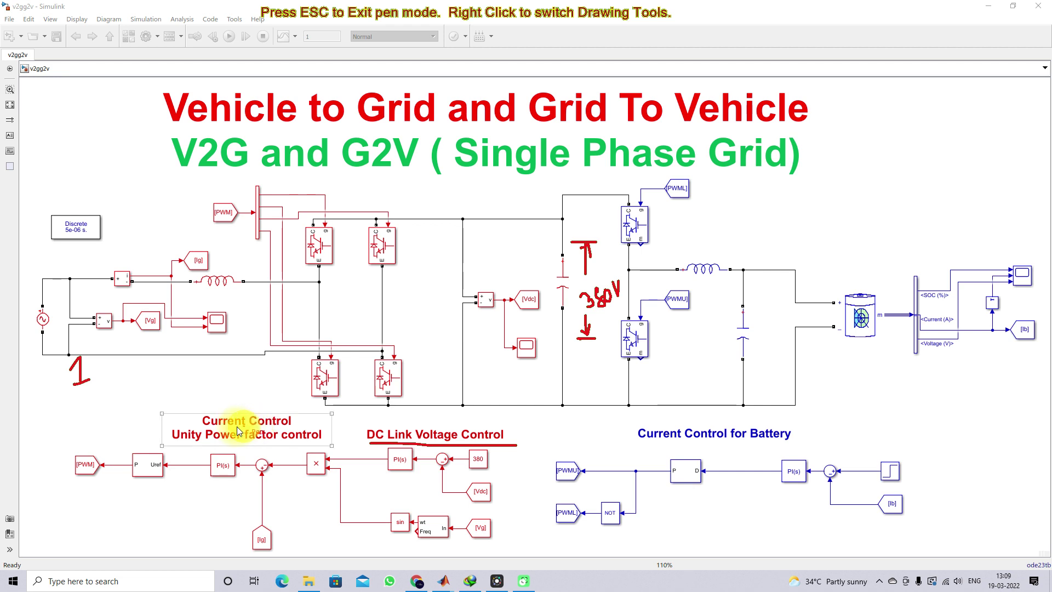
pyautogui.click(202, 449)
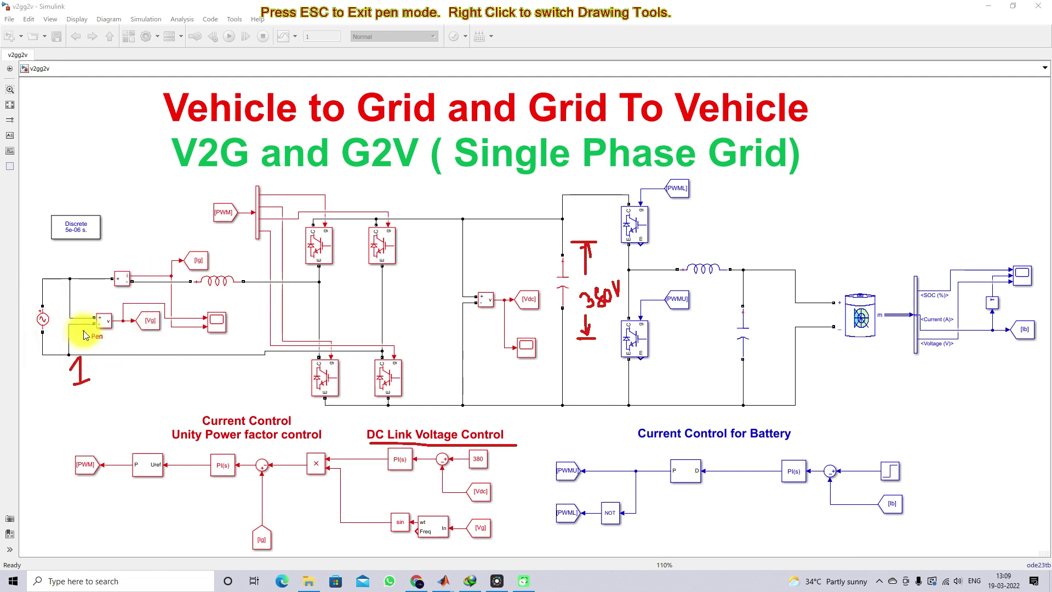
pyautogui.press('Escape')
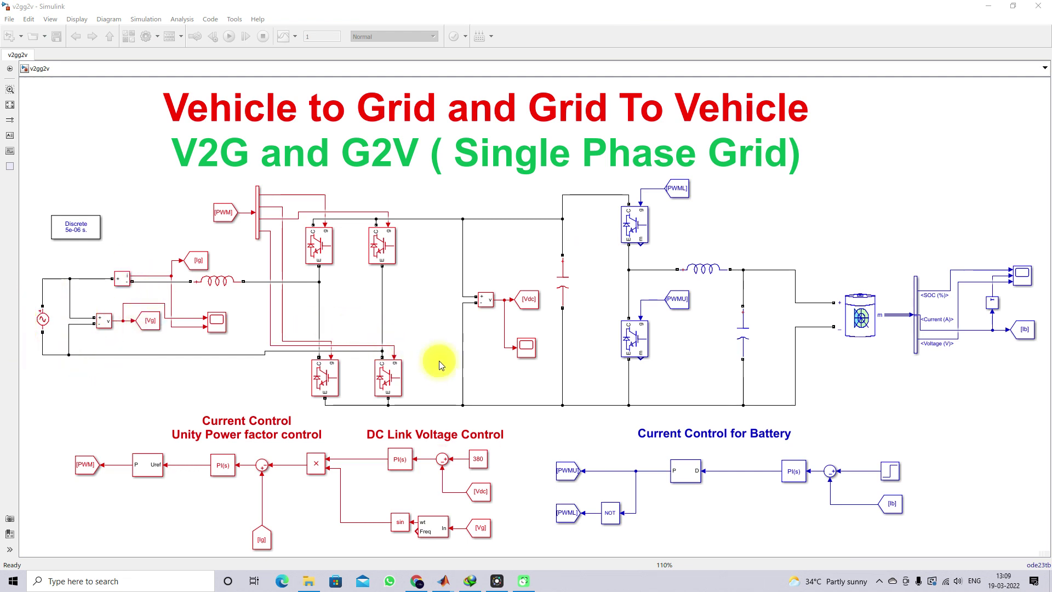
# Mark up the DC-link voltage loop by linking both Vdc tags, pointing at the 380 reference, and marking the PI controller and its output.
pyautogui.press('F9')
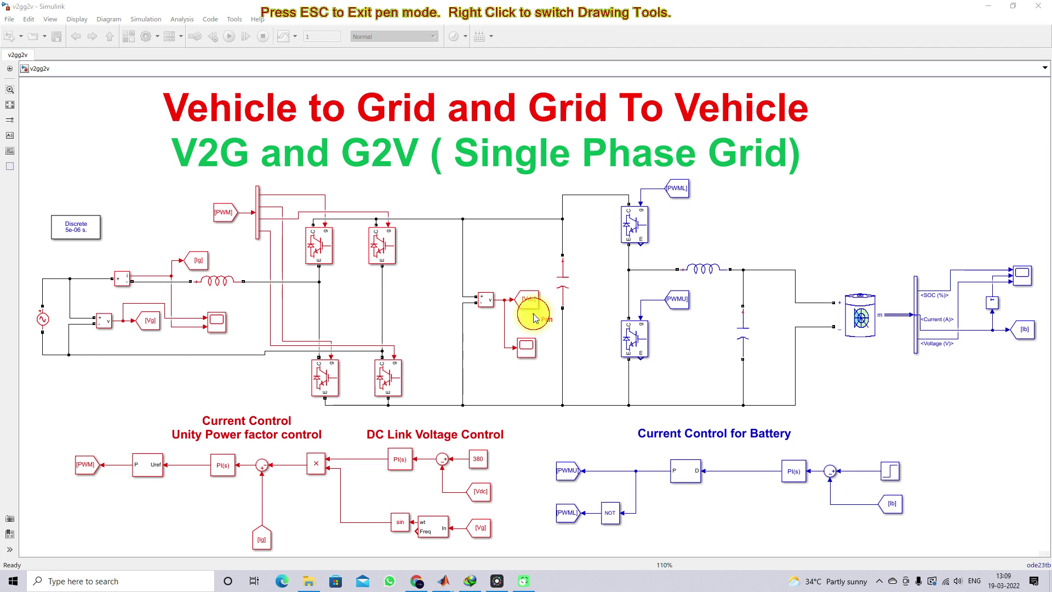
pyautogui.moveTo(540, 337)
pyautogui.mouseDown()
pyautogui.moveTo(537, 312)
pyautogui.moveTo(546, 323)
pyautogui.moveTo(548, 446)
pyautogui.mouseUp()
pyautogui.moveTo(493, 486)
pyautogui.mouseDown()
pyautogui.moveTo(488, 458)
pyautogui.moveTo(498, 465)
pyautogui.mouseUp()
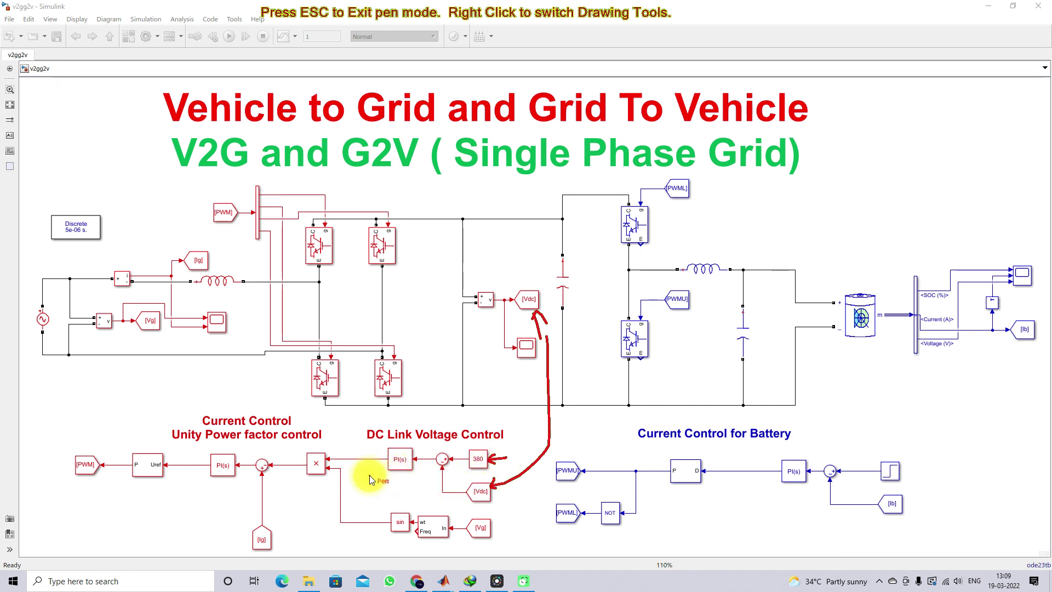
pyautogui.moveTo(367, 475); pyautogui.dragTo(429, 476)
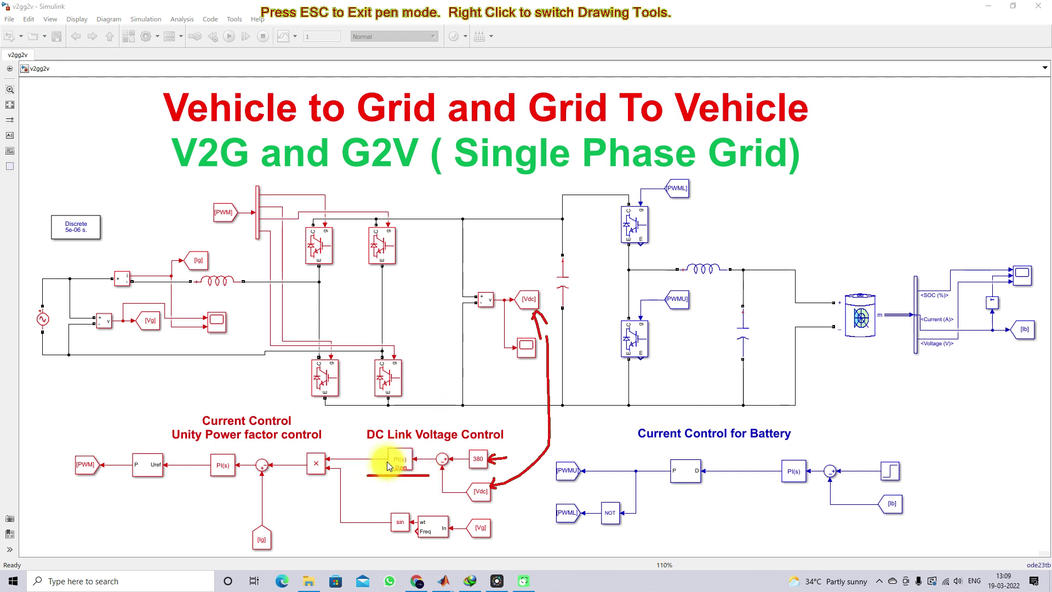
pyautogui.moveTo(358, 461); pyautogui.dragTo(358, 481)
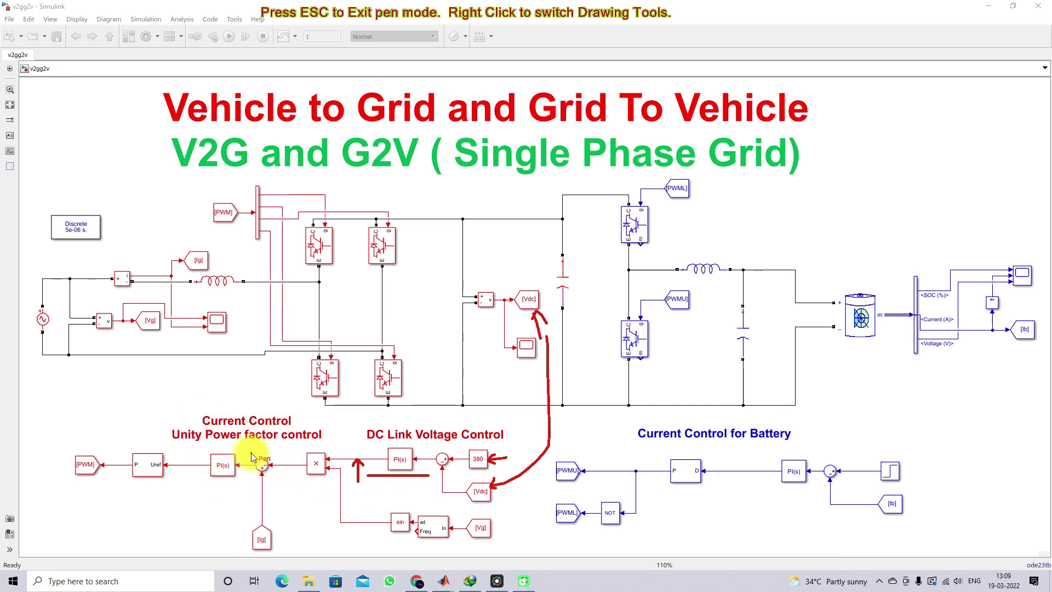
pyautogui.moveTo(358, 481)
pyautogui.mouseDown()
pyautogui.moveTo(357, 444)
pyautogui.moveTo(365, 468)
pyautogui.moveTo(352, 468)
pyautogui.mouseUp()
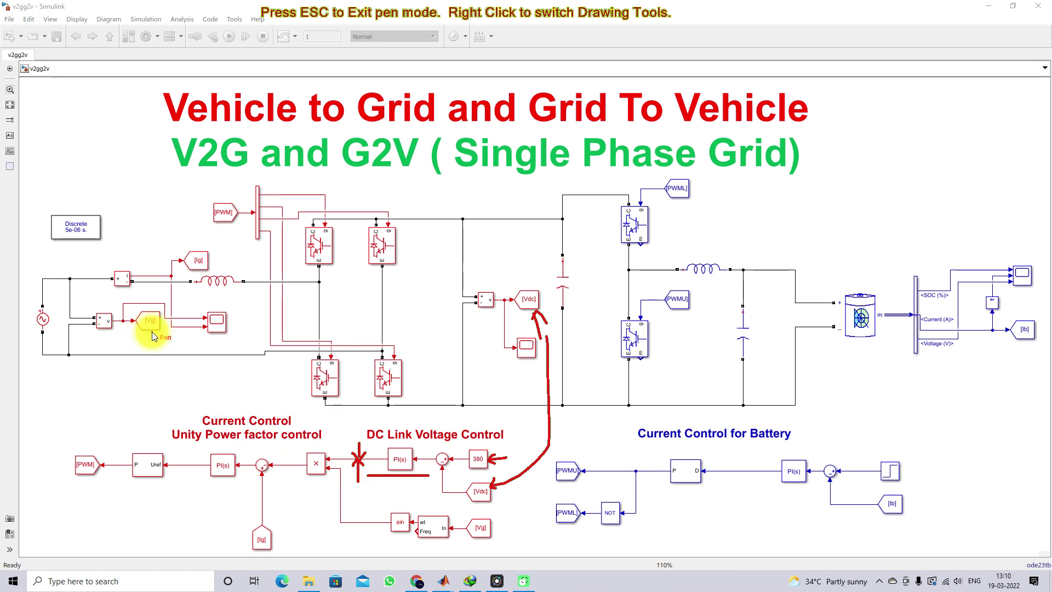
# Trace the grid voltage Vg to its control input, mark the phase-locked loop and sin blocks, sketch a sine wave, and clear the pen marks.
pyautogui.moveTo(152, 331)
pyautogui.mouseDown()
pyautogui.moveTo(205, 429)
pyautogui.moveTo(267, 495)
pyautogui.moveTo(372, 544)
pyautogui.moveTo(449, 553)
pyautogui.moveTo(463, 536)
pyautogui.mouseUp()
pyautogui.moveTo(439, 501)
pyautogui.mouseDown()
pyautogui.moveTo(430, 522)
pyautogui.moveTo(439, 526)
pyautogui.mouseUp()
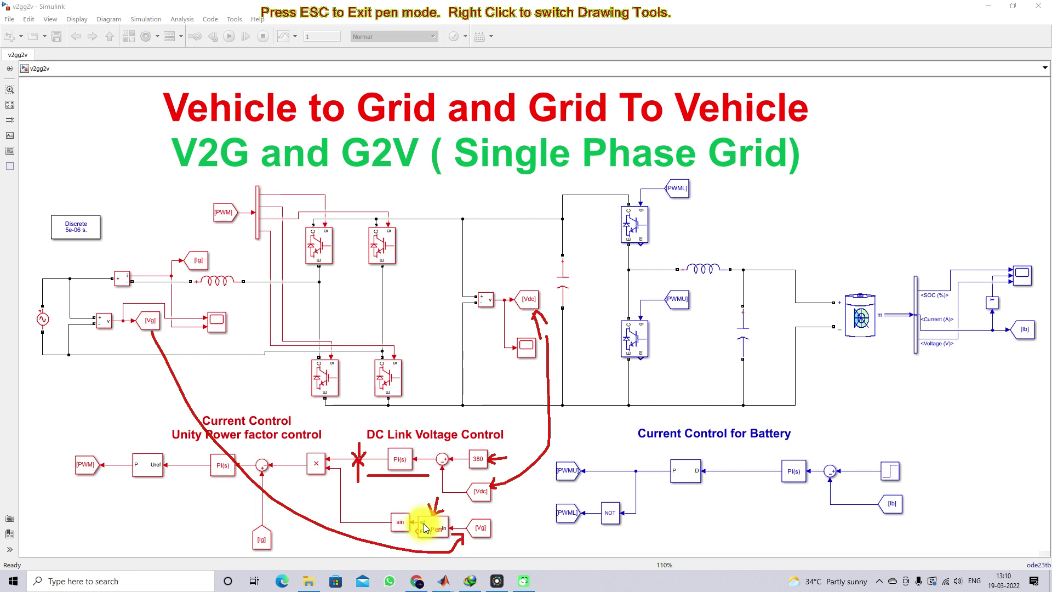
pyautogui.moveTo(401, 489); pyautogui.dragTo(407, 513)
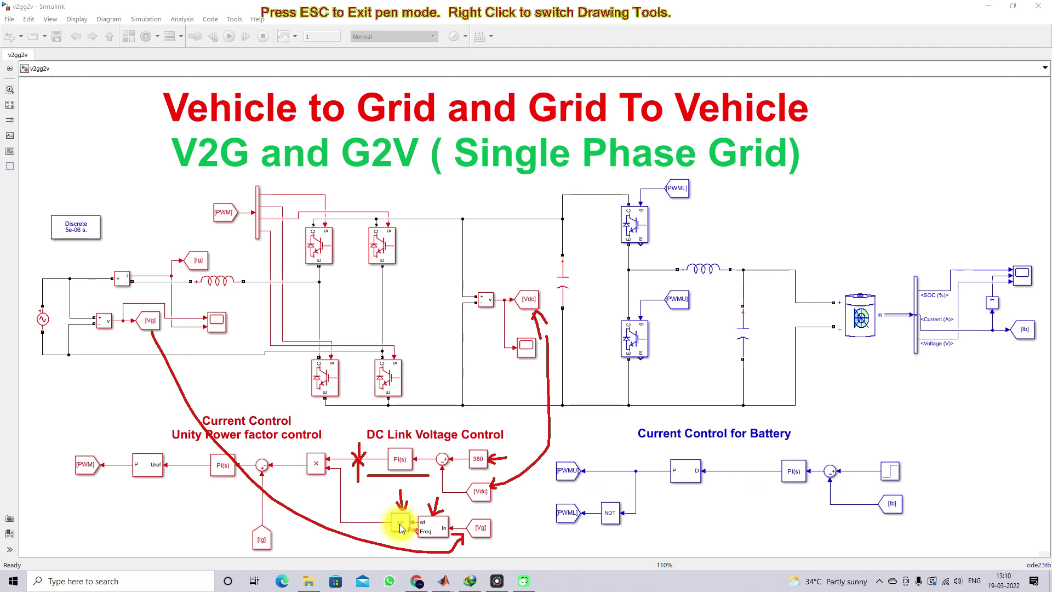
pyautogui.moveTo(342, 490)
pyautogui.mouseDown()
pyautogui.moveTo(347, 521)
pyautogui.moveTo(344, 512)
pyautogui.moveTo(383, 496)
pyautogui.moveTo(358, 495)
pyautogui.mouseUp()
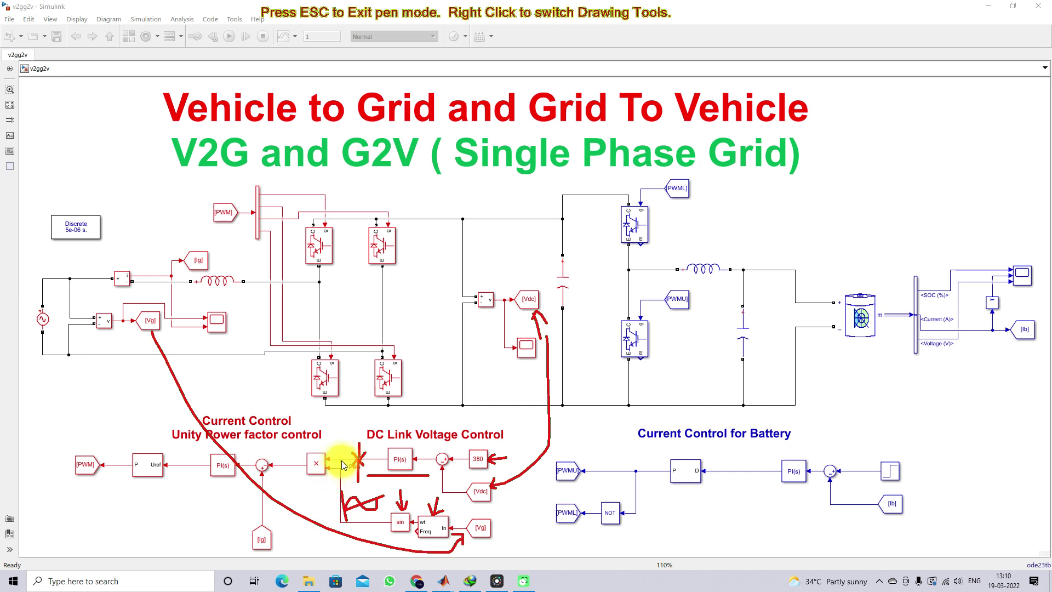
pyautogui.press('Escape')
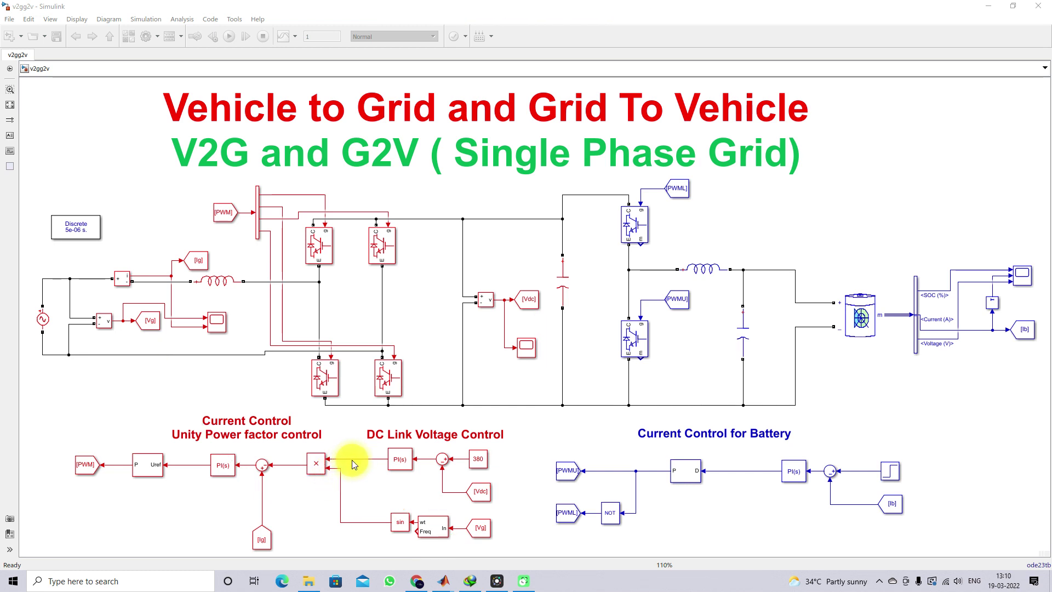
# Sketch a sine wave at the multiplier output, trace grid current Ig to the current summing junction, and box the current PI controller.
pyautogui.click(310, 469)
pyautogui.press('F9')
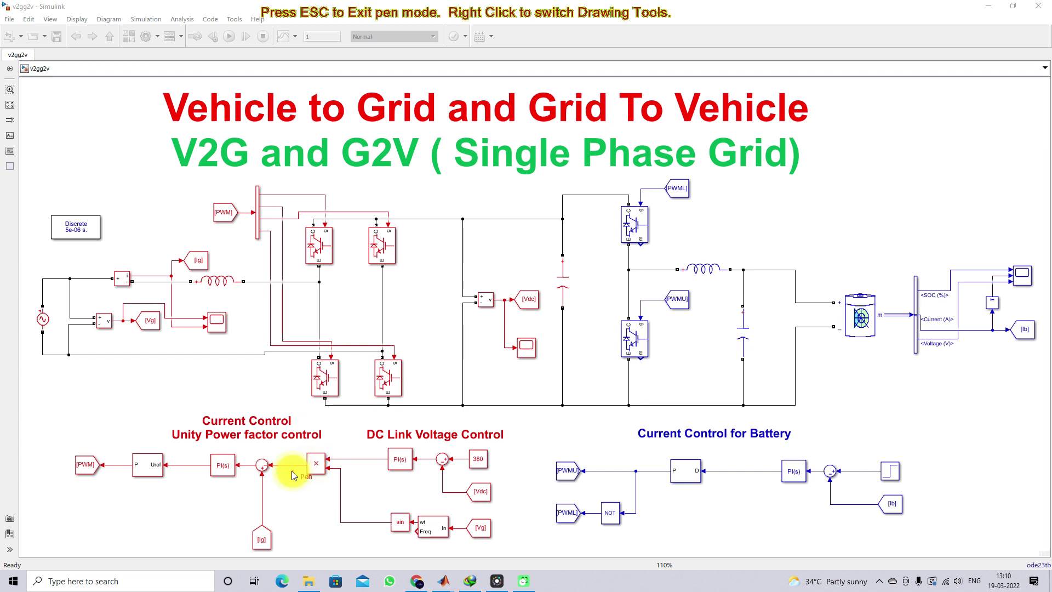
pyautogui.moveTo(284, 471)
pyautogui.mouseDown()
pyautogui.moveTo(284, 510)
pyautogui.moveTo(283, 494)
pyautogui.moveTo(319, 494)
pyautogui.moveTo(285, 496)
pyautogui.moveTo(297, 481)
pyautogui.moveTo(333, 506)
pyautogui.mouseUp()
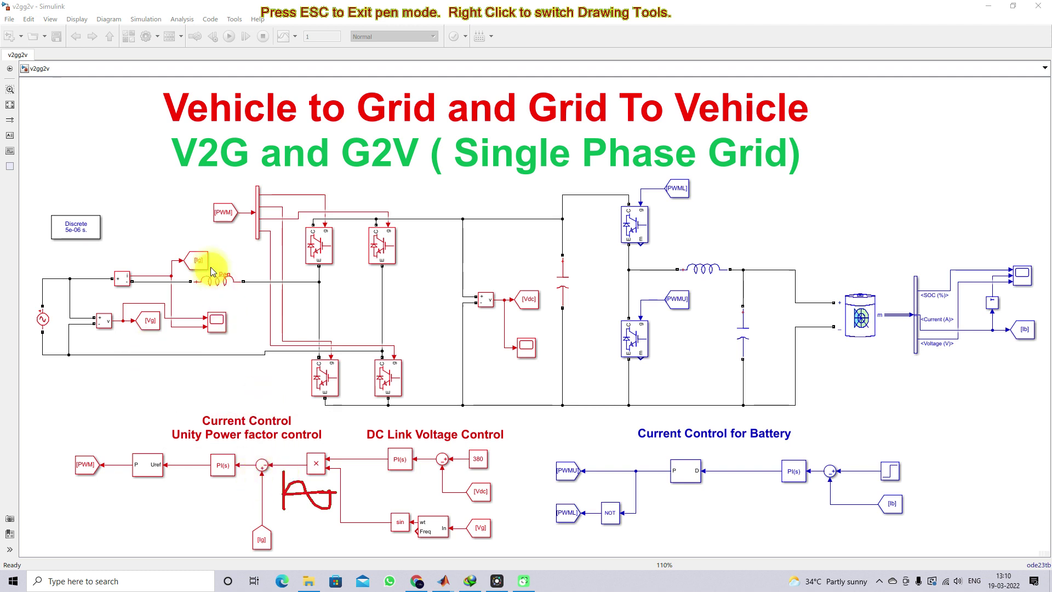
pyautogui.moveTo(275, 343)
pyautogui.mouseDown()
pyautogui.moveTo(292, 446)
pyautogui.moveTo(270, 496)
pyautogui.mouseUp()
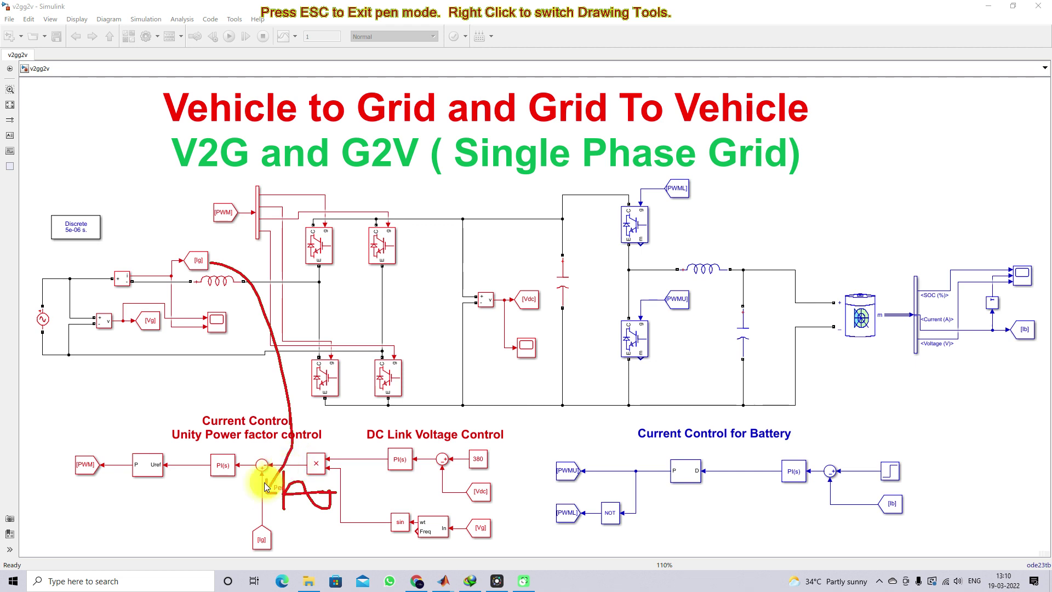
pyautogui.moveTo(189, 485)
pyautogui.mouseDown()
pyautogui.moveTo(250, 487)
pyautogui.moveTo(251, 446)
pyautogui.moveTo(195, 451)
pyautogui.moveTo(196, 482)
pyautogui.mouseUp()
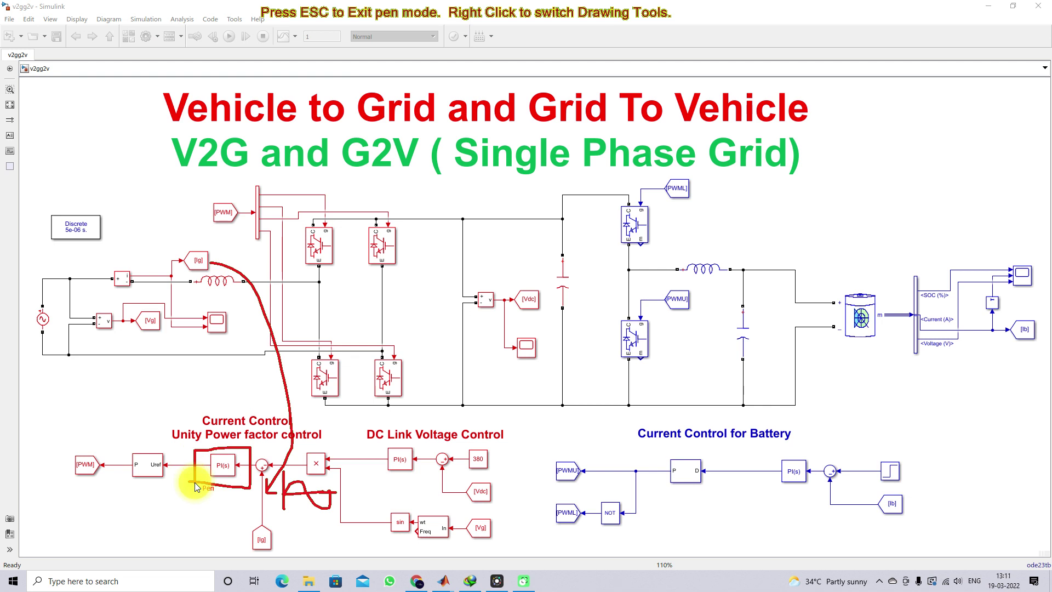
# Sketch a sine wave below the current PI output, point at the Uref PWM generator, trace PWM to the bridge gates, and clear the marks.
pyautogui.moveTo(131, 512)
pyautogui.mouseDown()
pyautogui.moveTo(178, 501)
pyautogui.moveTo(132, 505)
pyautogui.moveTo(140, 495)
pyautogui.moveTo(181, 499)
pyautogui.mouseUp()
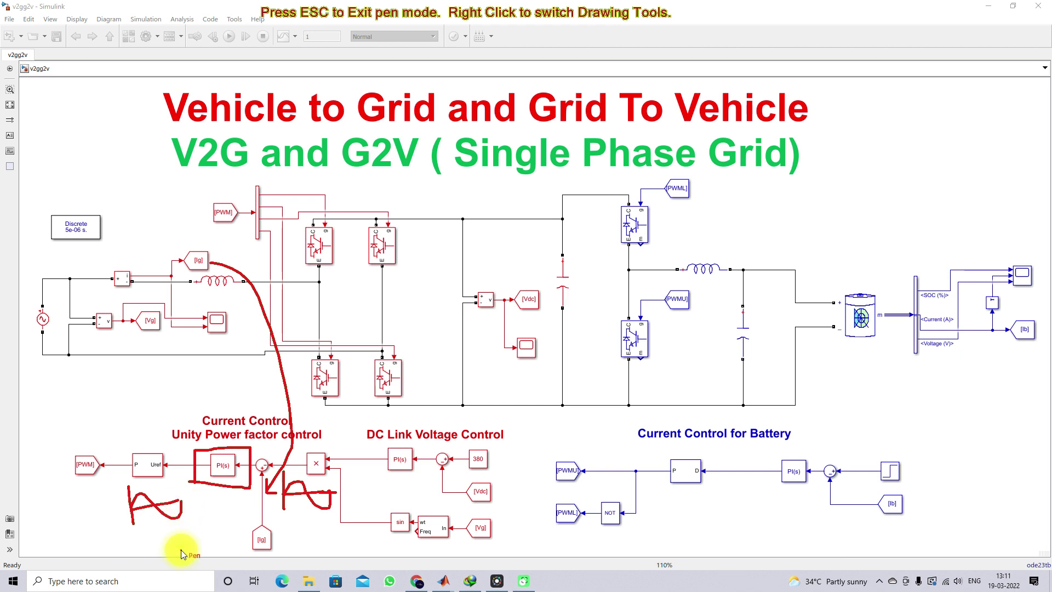
pyautogui.moveTo(153, 423)
pyautogui.mouseDown()
pyautogui.moveTo(151, 456)
pyautogui.moveTo(161, 438)
pyautogui.mouseUp()
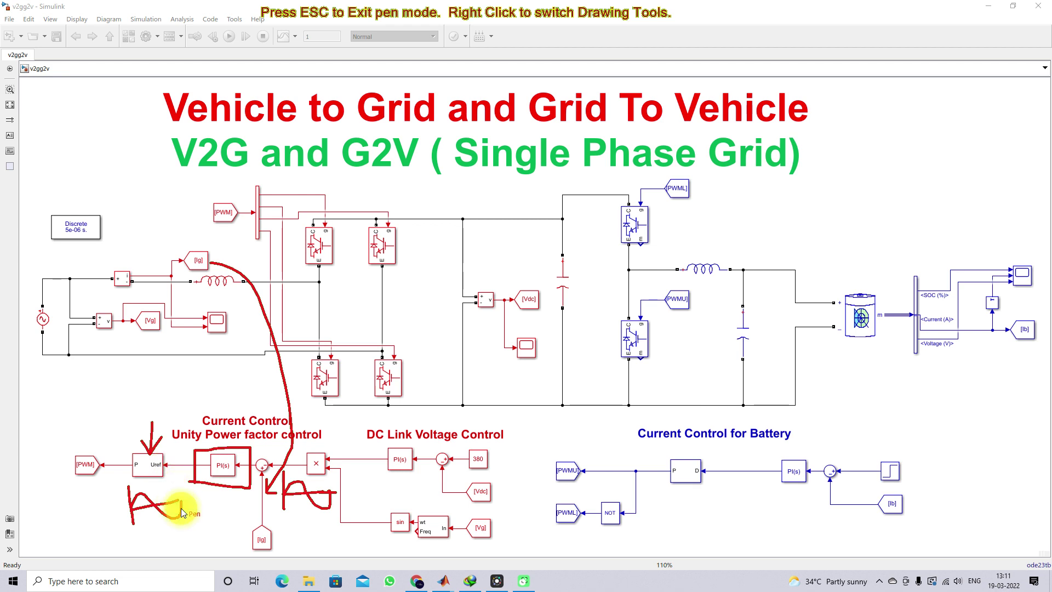
pyautogui.click(72, 466)
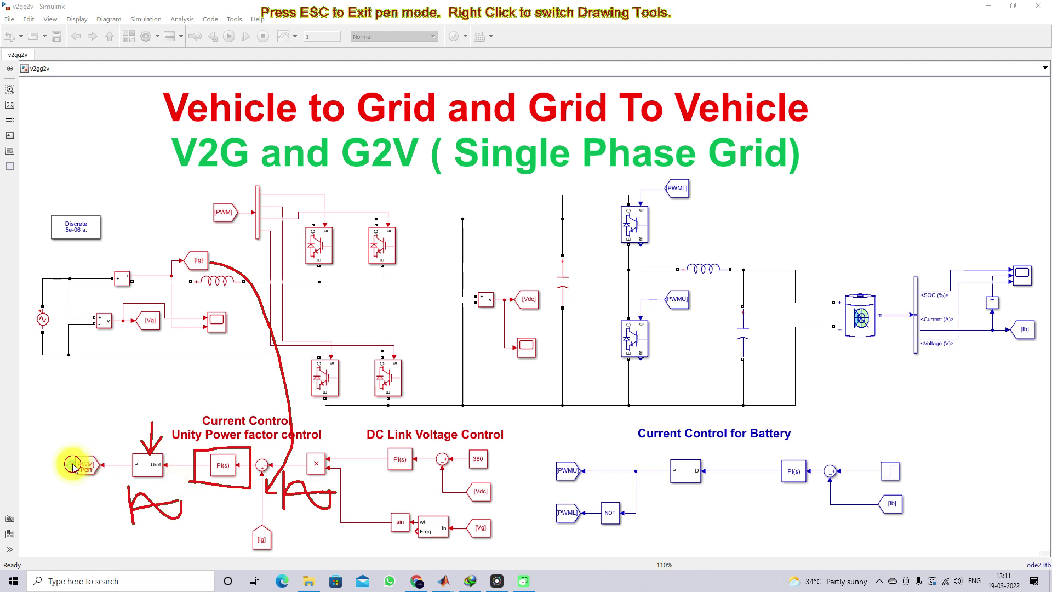
pyautogui.moveTo(65, 453)
pyautogui.mouseDown()
pyautogui.moveTo(32, 436)
pyautogui.moveTo(13, 290)
pyautogui.moveTo(53, 257)
pyautogui.moveTo(237, 250)
pyautogui.mouseUp()
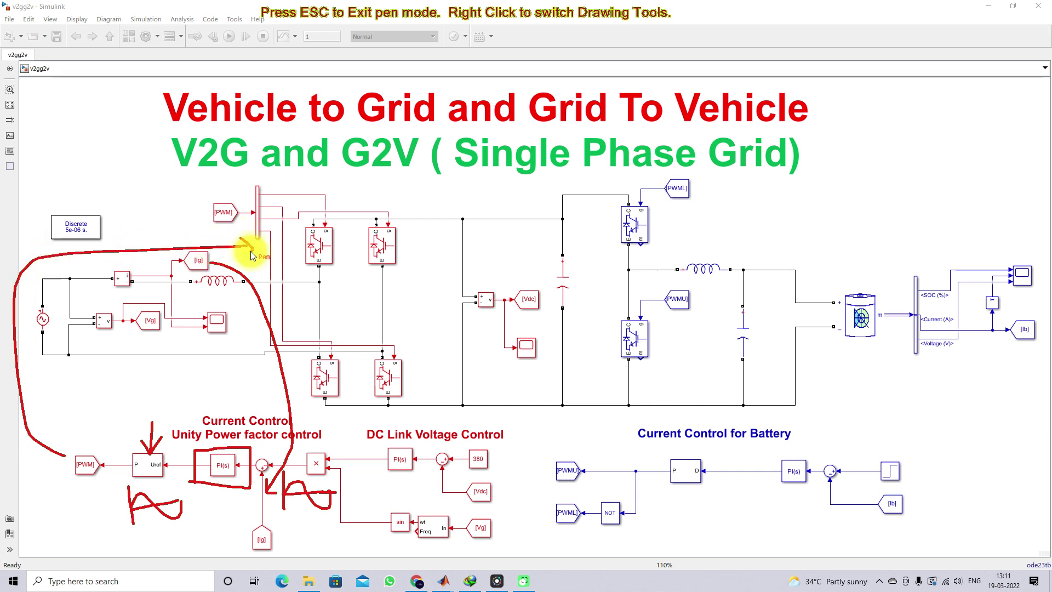
pyautogui.press('Escape')
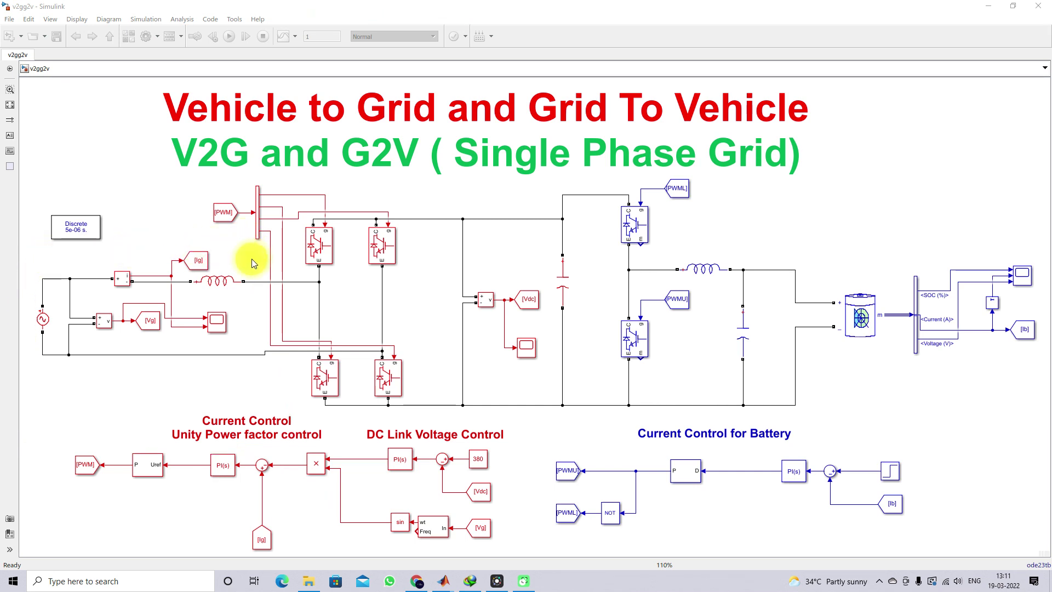
# Draw power-flow arrows in both directions across the converter, and circle the grid source section and the grid-side control loops.
pyautogui.press('F12')
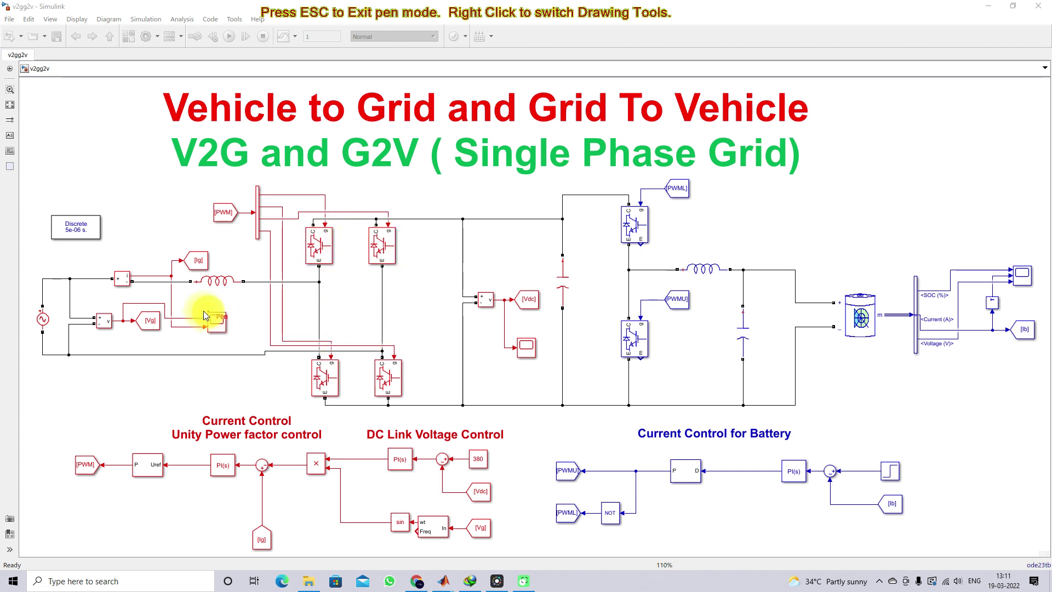
pyautogui.moveTo(146, 296); pyautogui.dragTo(506, 300)
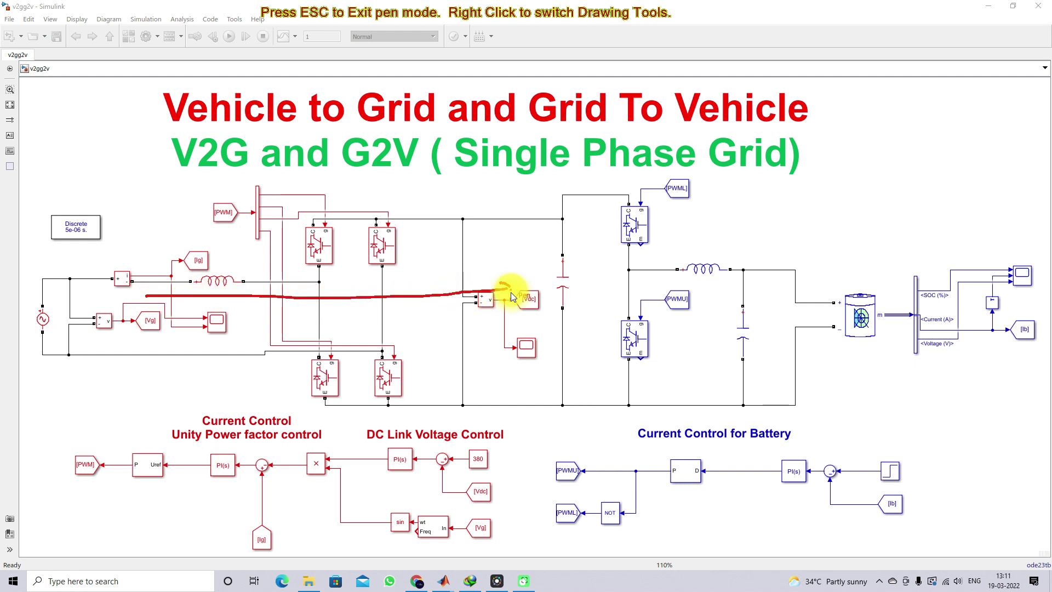
pyautogui.moveTo(731, 343); pyautogui.dragTo(240, 331)
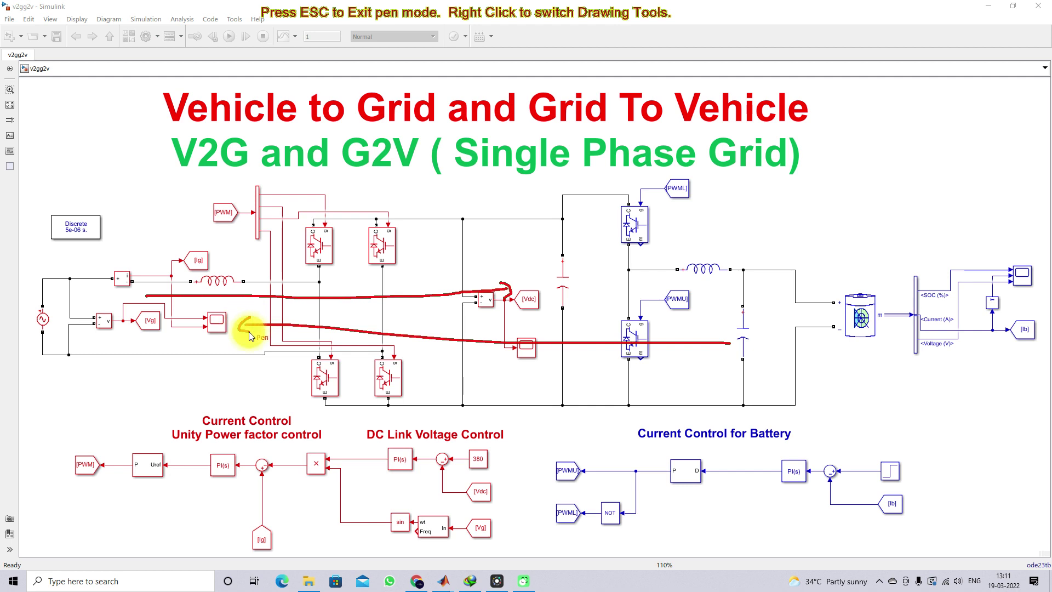
pyautogui.moveTo(77, 258)
pyautogui.mouseDown()
pyautogui.moveTo(43, 260)
pyautogui.moveTo(24, 279)
pyautogui.mouseUp()
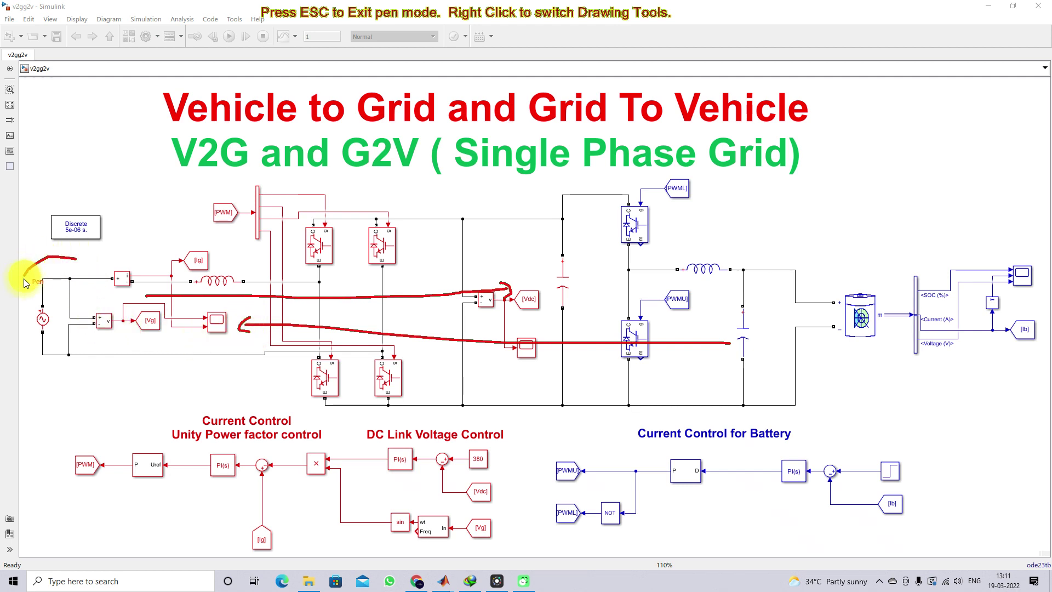
pyautogui.moveTo(58, 363)
pyautogui.mouseDown()
pyautogui.moveTo(166, 359)
pyautogui.moveTo(172, 301)
pyautogui.moveTo(141, 270)
pyautogui.moveTo(75, 259)
pyautogui.mouseUp()
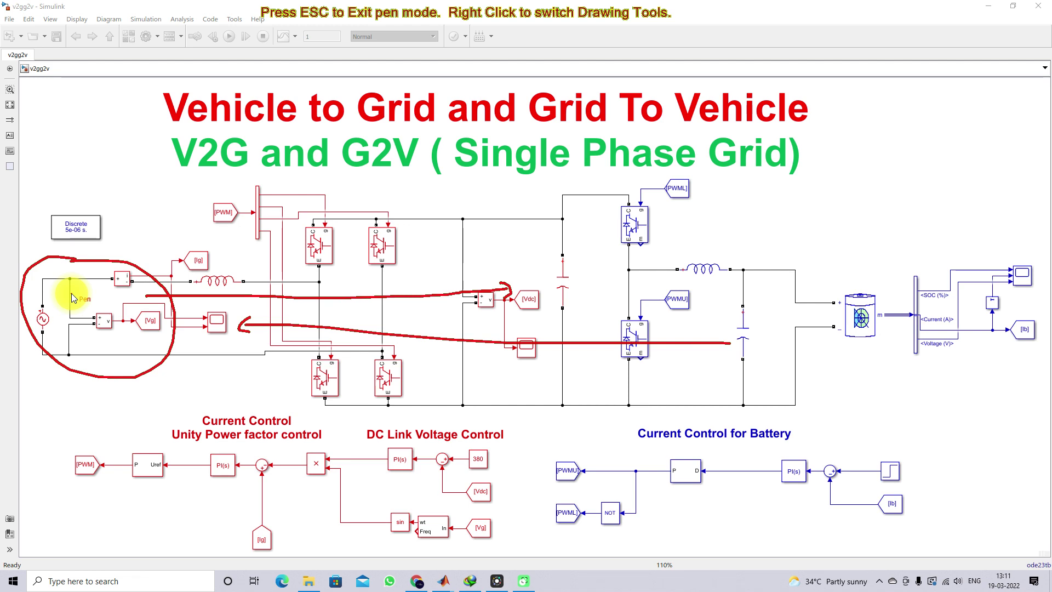
pyautogui.moveTo(97, 411)
pyautogui.mouseDown()
pyautogui.moveTo(61, 455)
pyautogui.moveTo(72, 507)
pyautogui.moveTo(128, 542)
pyautogui.moveTo(276, 563)
pyautogui.moveTo(467, 558)
pyautogui.moveTo(535, 535)
pyautogui.moveTo(538, 484)
pyautogui.moveTo(522, 431)
pyautogui.moveTo(269, 393)
pyautogui.moveTo(110, 396)
pyautogui.mouseUp()
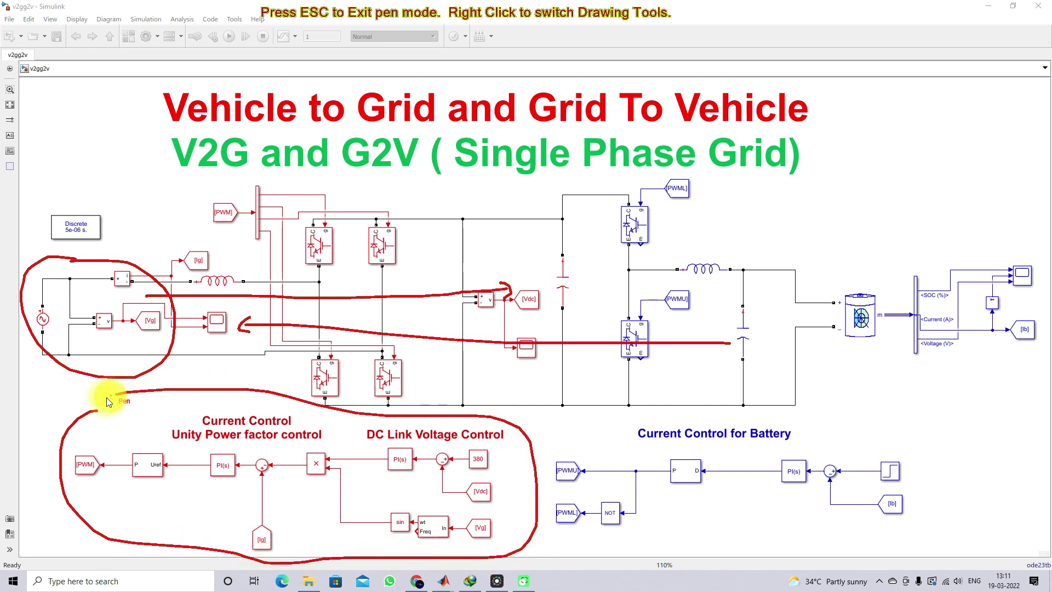
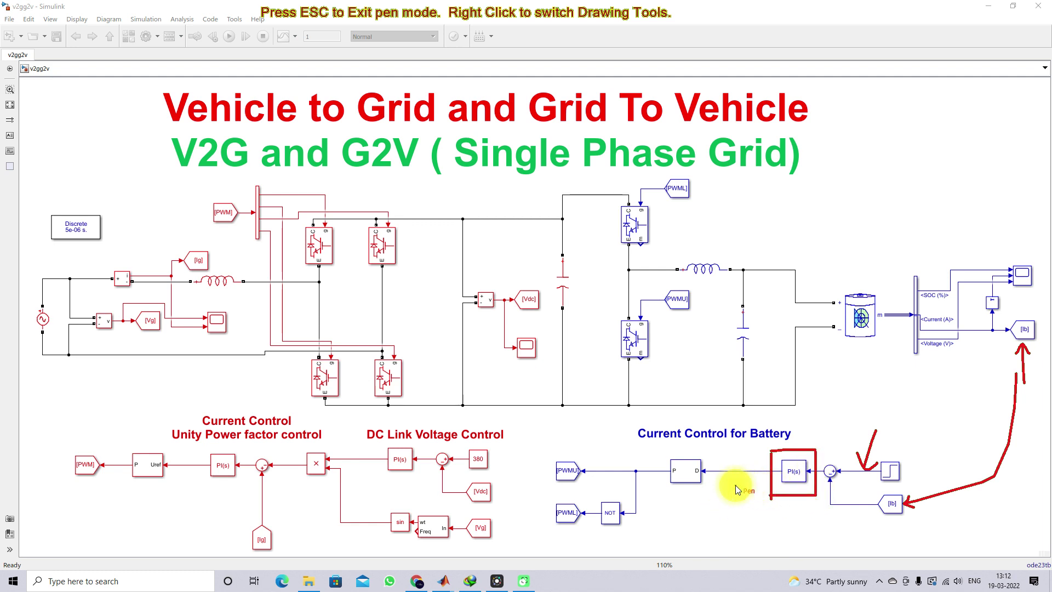
# Mark the battery duty-cycle signal, circle its PWM generator, and trace PWMU and PWML to the two half-bridge switches.
pyautogui.moveTo(719, 481)
pyautogui.mouseDown()
pyautogui.moveTo(737, 479)
pyautogui.moveTo(728, 498)
pyautogui.mouseUp()
pyautogui.moveTo(692, 450)
pyautogui.mouseDown()
pyautogui.moveTo(657, 475)
pyautogui.moveTo(672, 493)
pyautogui.moveTo(709, 493)
pyautogui.moveTo(719, 467)
pyautogui.moveTo(685, 447)
pyautogui.mouseUp()
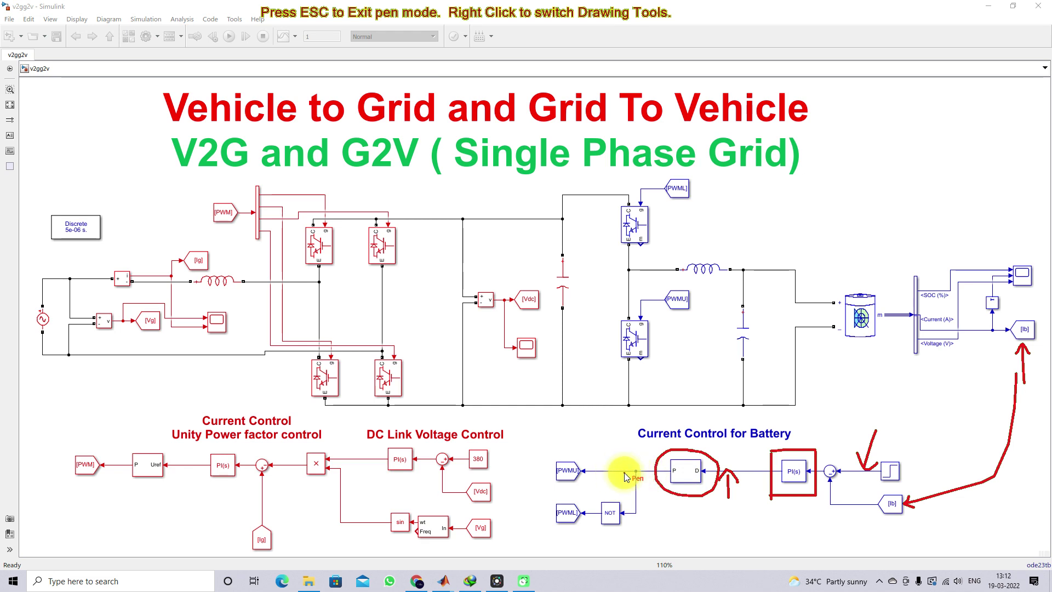
pyautogui.moveTo(581, 465)
pyautogui.mouseDown()
pyautogui.moveTo(581, 398)
pyautogui.moveTo(615, 247)
pyautogui.mouseUp()
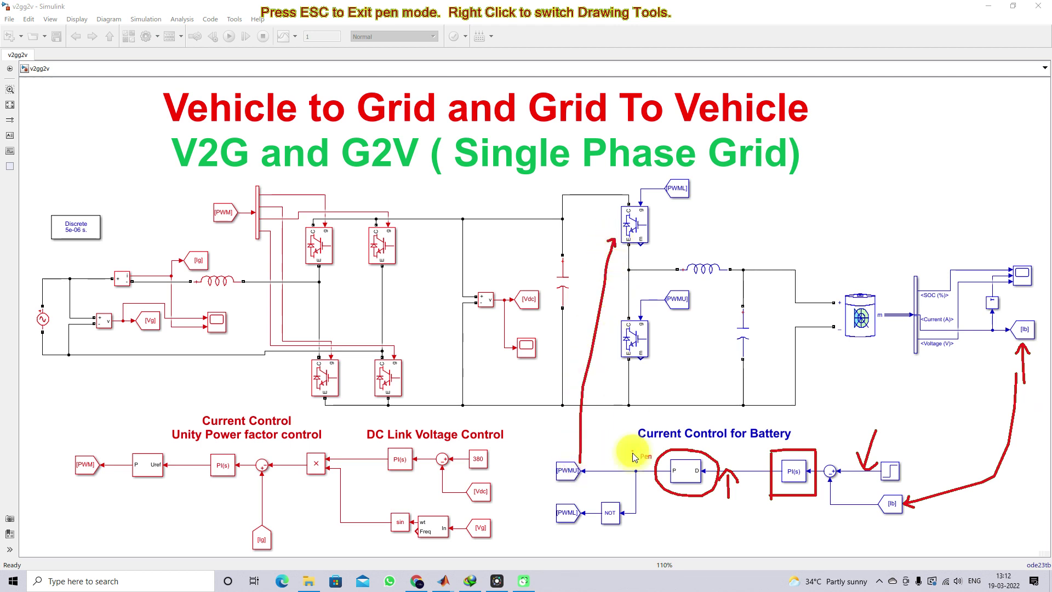
pyautogui.moveTo(586, 505)
pyautogui.mouseDown()
pyautogui.moveTo(633, 359)
pyautogui.moveTo(644, 364)
pyautogui.mouseUp()
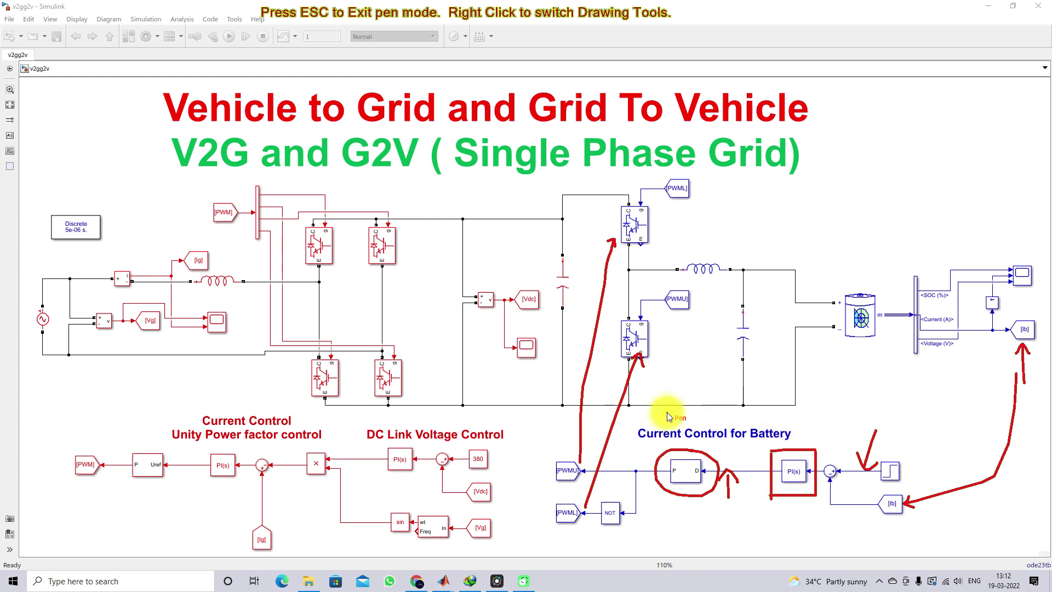
# Draw power-flow lines between the grid-side bridge and the battery in both directions, and clear the pen marks.
pyautogui.click(743, 318)
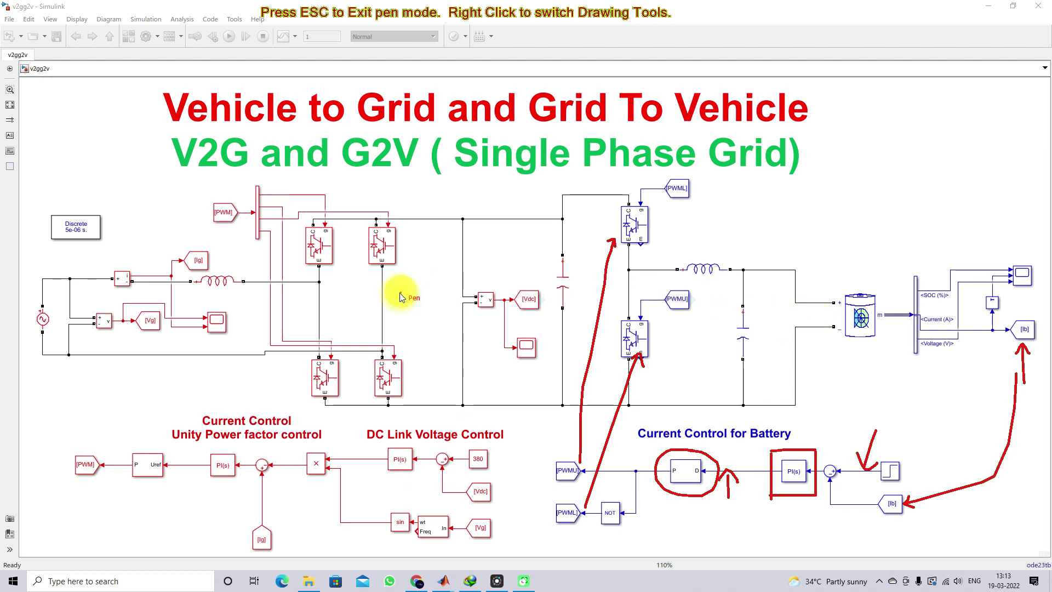
pyautogui.moveTo(282, 308); pyautogui.dragTo(762, 318)
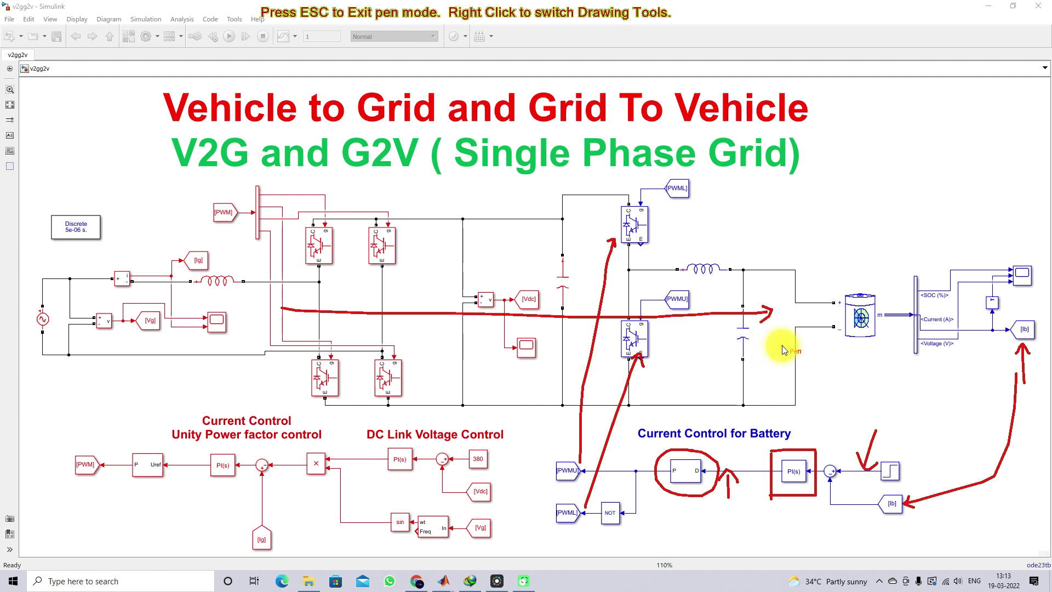
pyautogui.click(779, 342)
pyautogui.moveTo(780, 342); pyautogui.dragTo(355, 340)
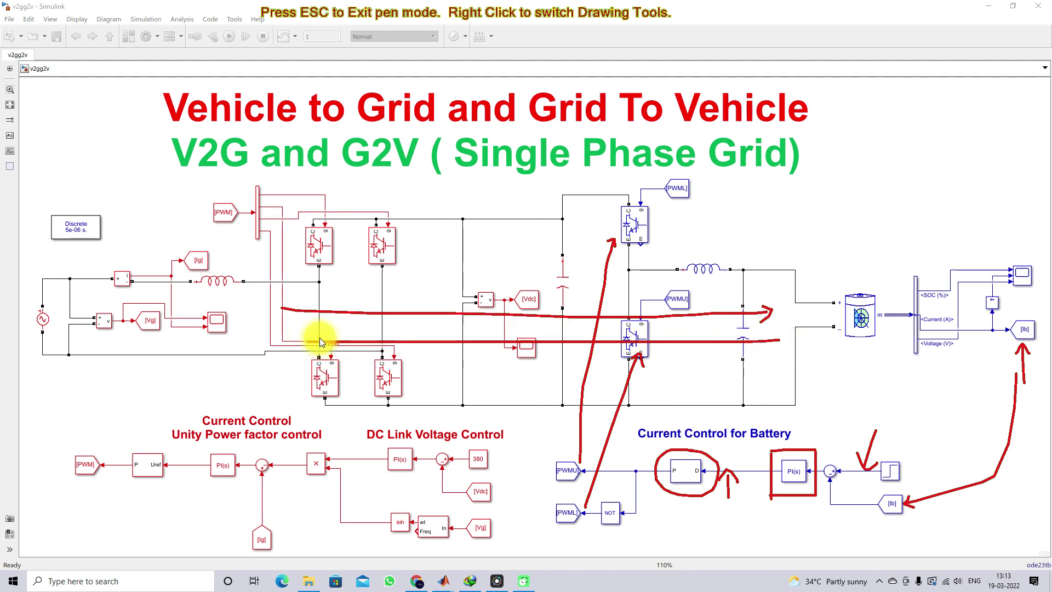
pyautogui.press('Escape')
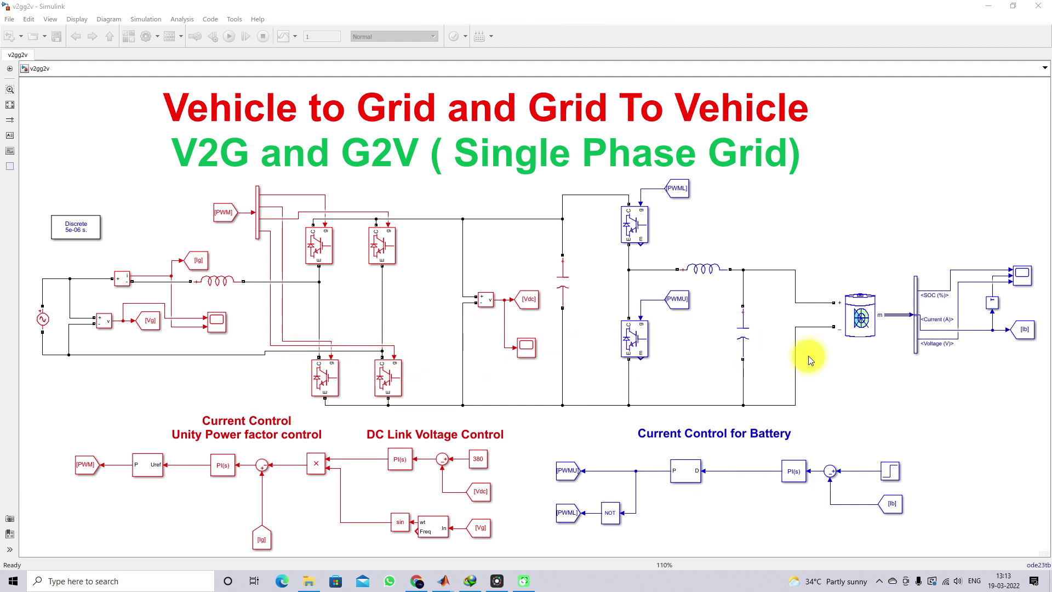
# Circle the battery, point at the battery current reference signal, and underline V2G and G2V in the title.
pyautogui.hotkey('ctrl', '2')
pyautogui.moveTo(846, 279)
pyautogui.mouseDown()
pyautogui.moveTo(821, 329)
pyautogui.moveTo(883, 341)
pyautogui.moveTo(855, 277)
pyautogui.mouseUp()
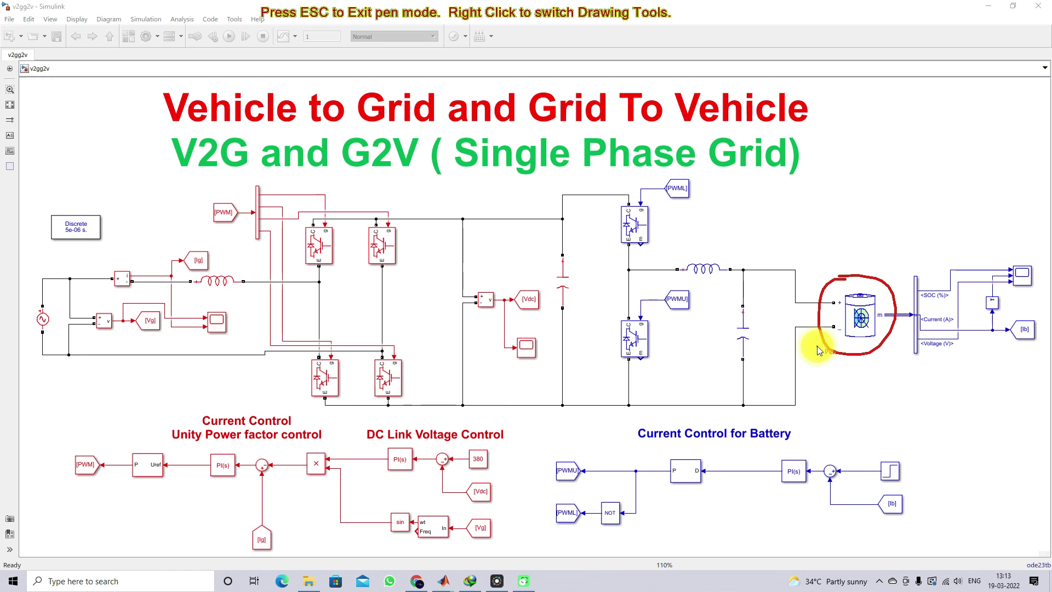
pyautogui.moveTo(859, 417); pyautogui.dragTo(861, 454)
pyautogui.moveTo(185, 176); pyautogui.dragTo(233, 179)
pyautogui.moveTo(326, 178); pyautogui.dragTo(421, 178)
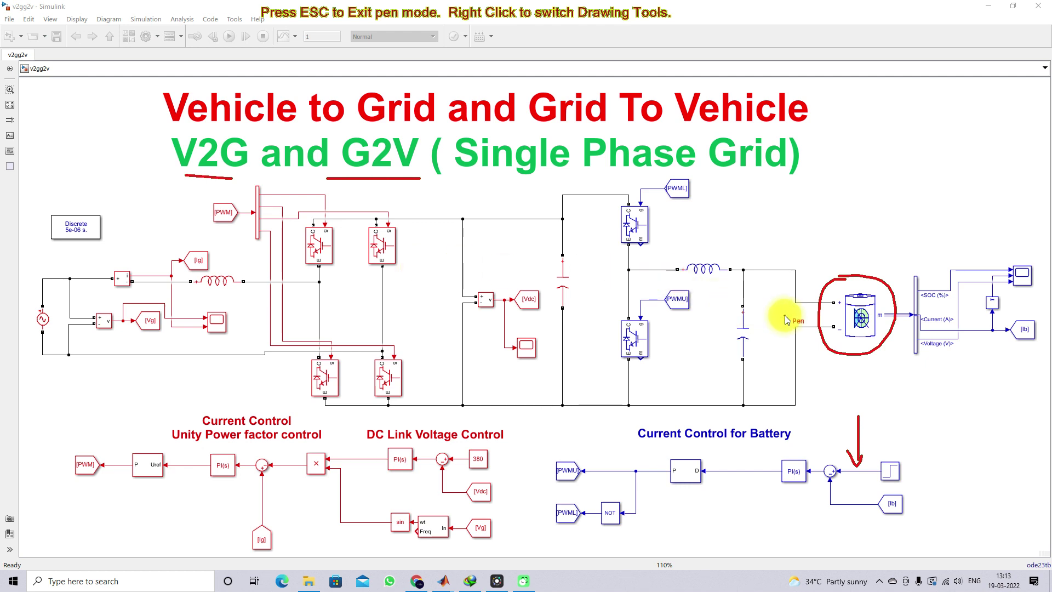
# Draw a battery-to-grid arrow for V2G and a grid-to-battery arrow for G2V, and clear the pen marks.
pyautogui.moveTo(783, 315); pyautogui.dragTo(289, 285)
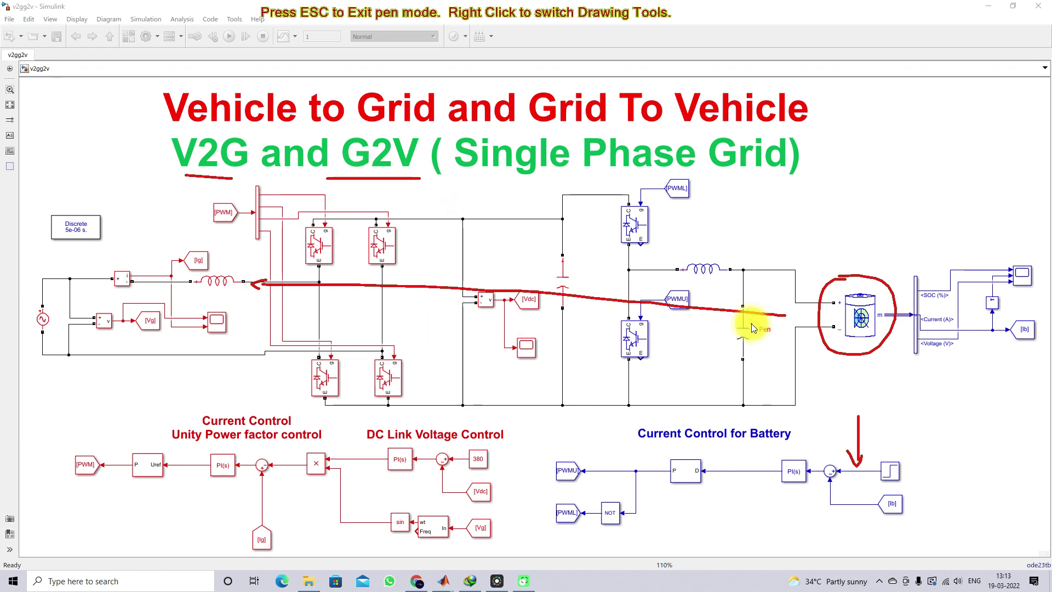
pyautogui.moveTo(233, 337); pyautogui.dragTo(776, 346)
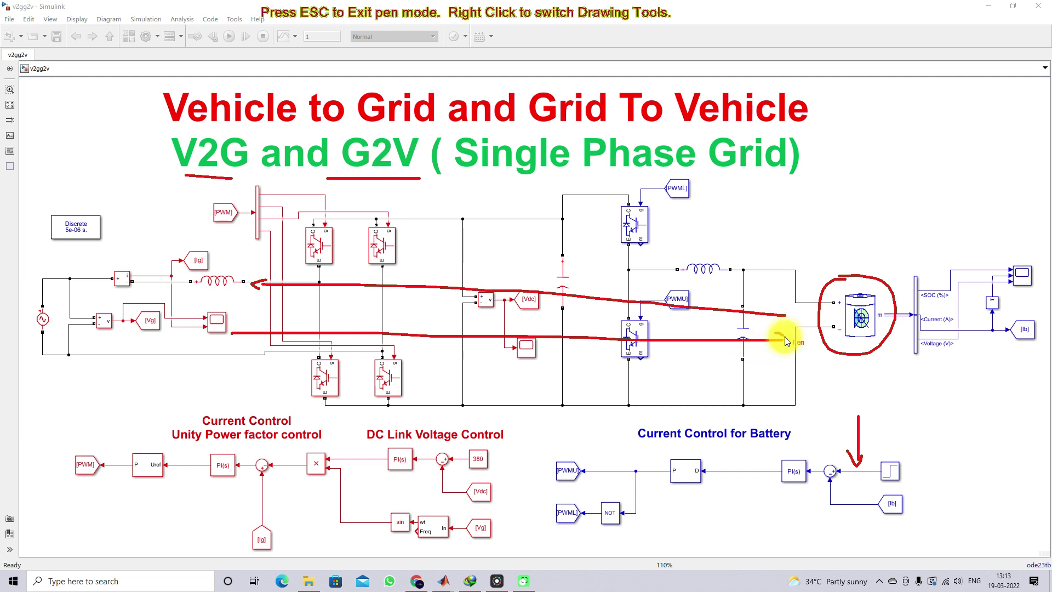
pyautogui.press('Escape')
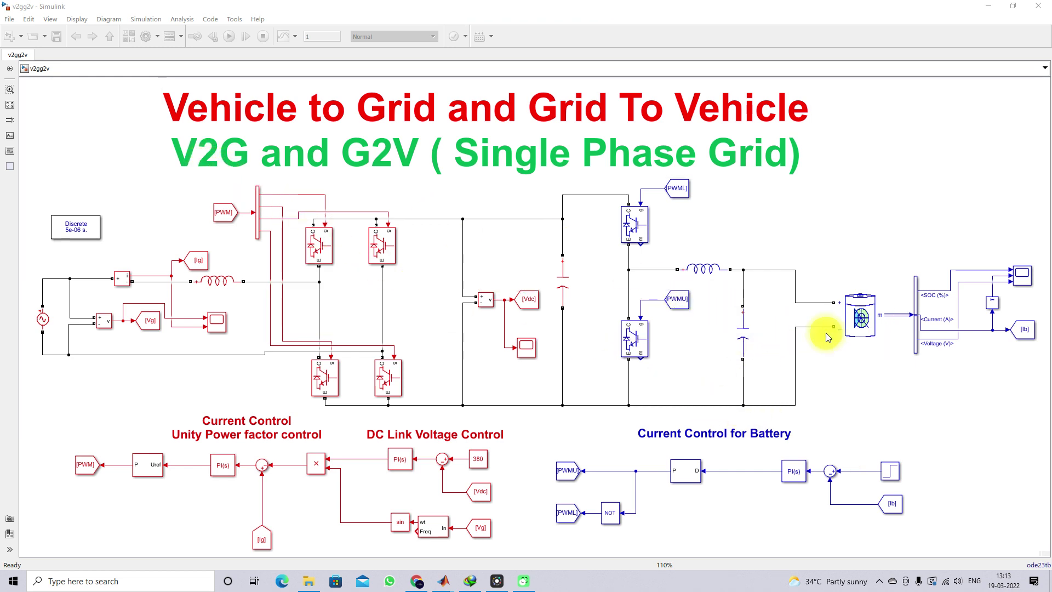
pyautogui.click(420, 156)
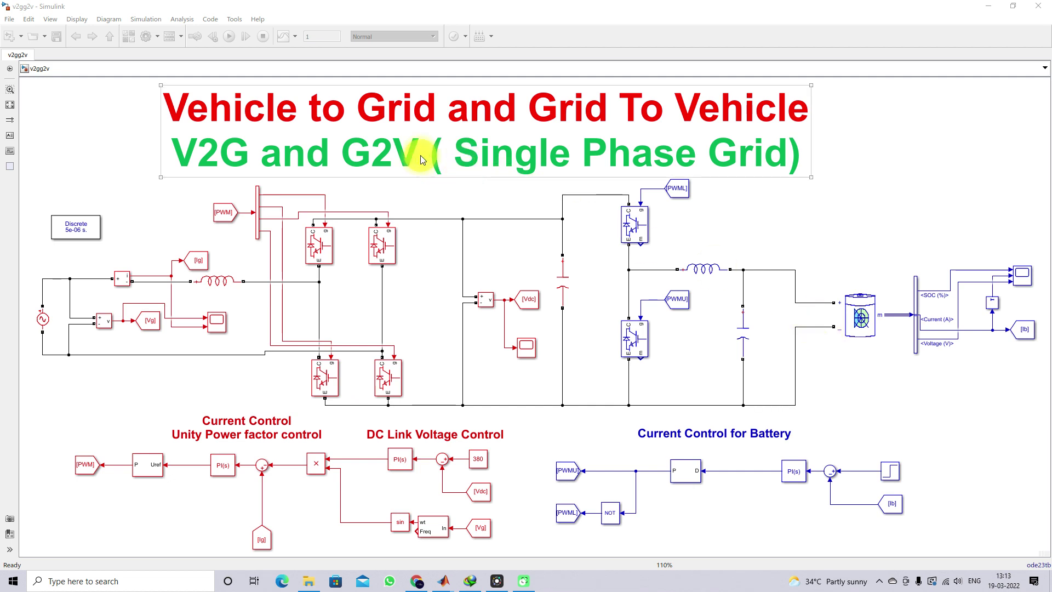
pyautogui.click(354, 256)
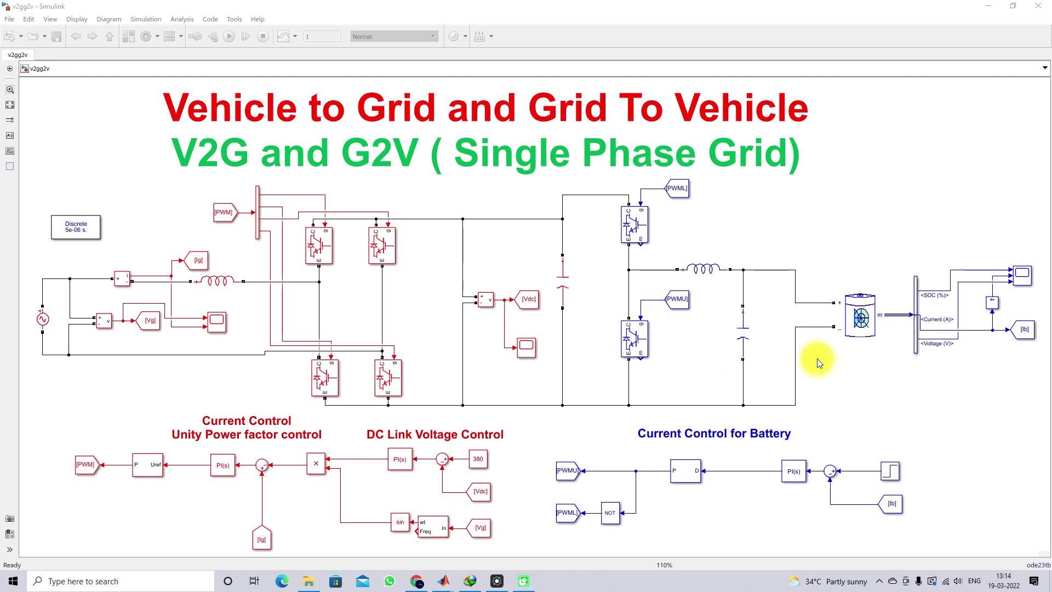
# Review the step time, initial value and final value of the battery current reference Step block.
pyautogui.doubleClick(888, 476)
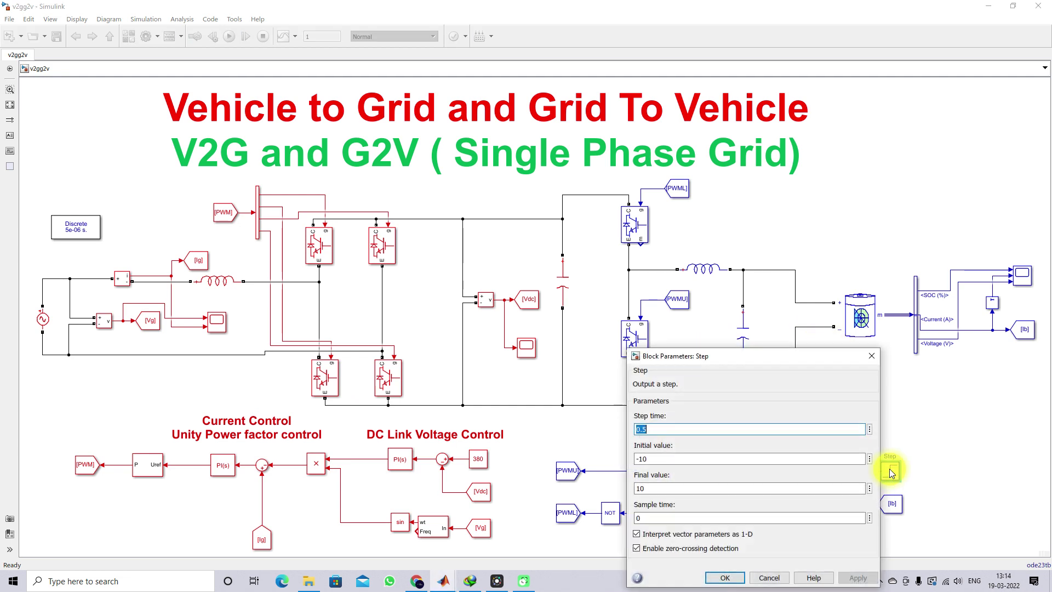
pyautogui.moveTo(724, 218); pyautogui.dragTo(724, 184)
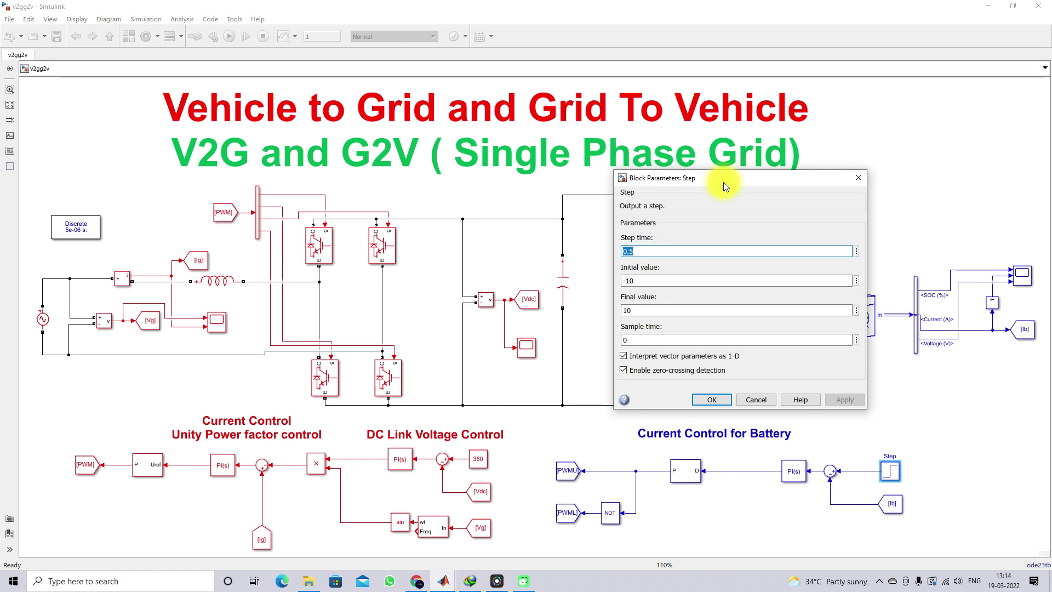
pyautogui.press('Tab')
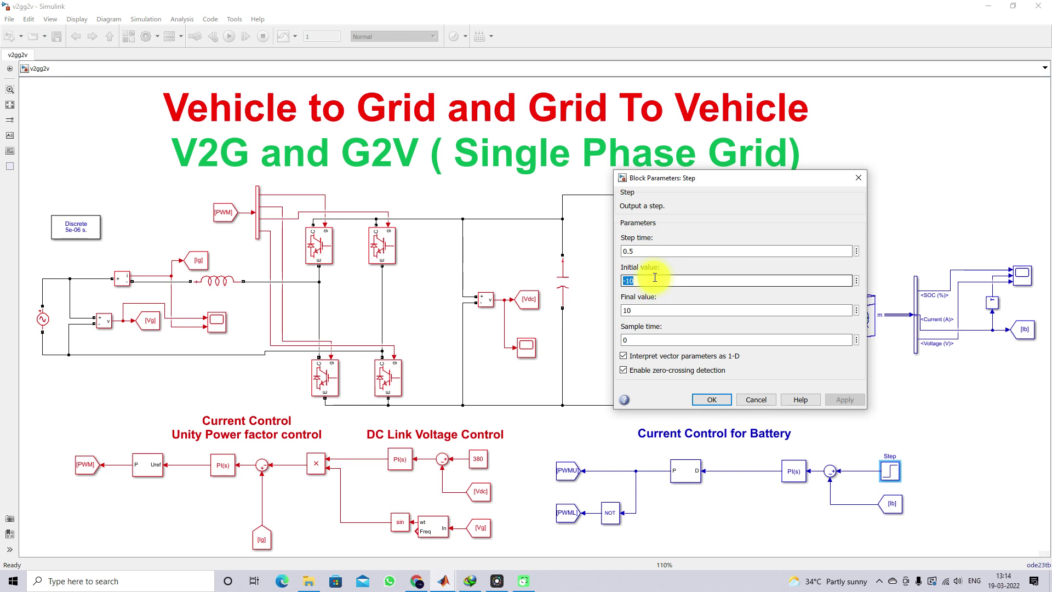
pyautogui.doubleClick(631, 311)
pyautogui.doubleClick(639, 252)
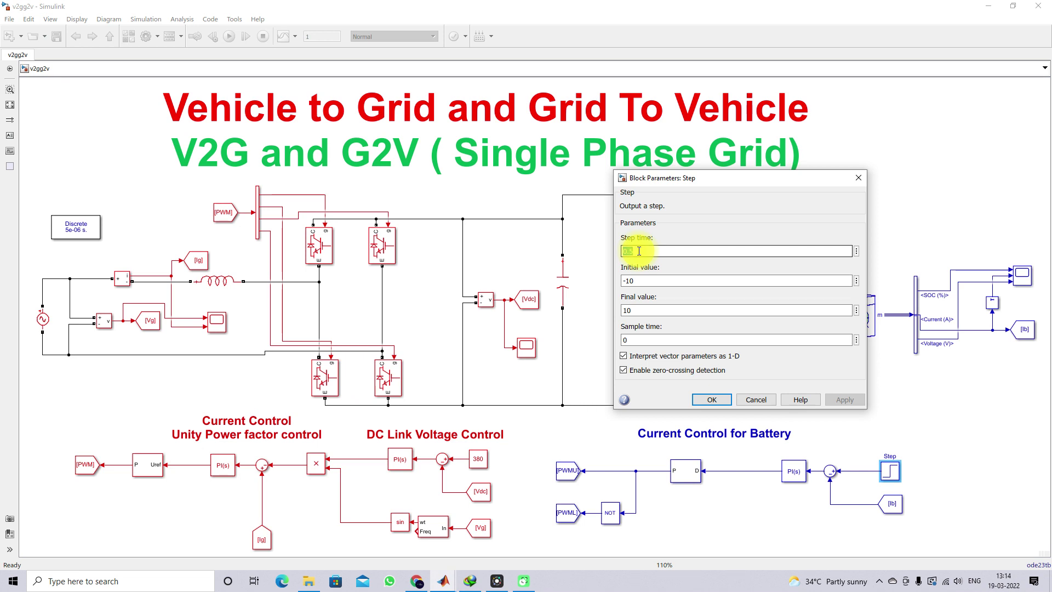
pyautogui.doubleClick(632, 311)
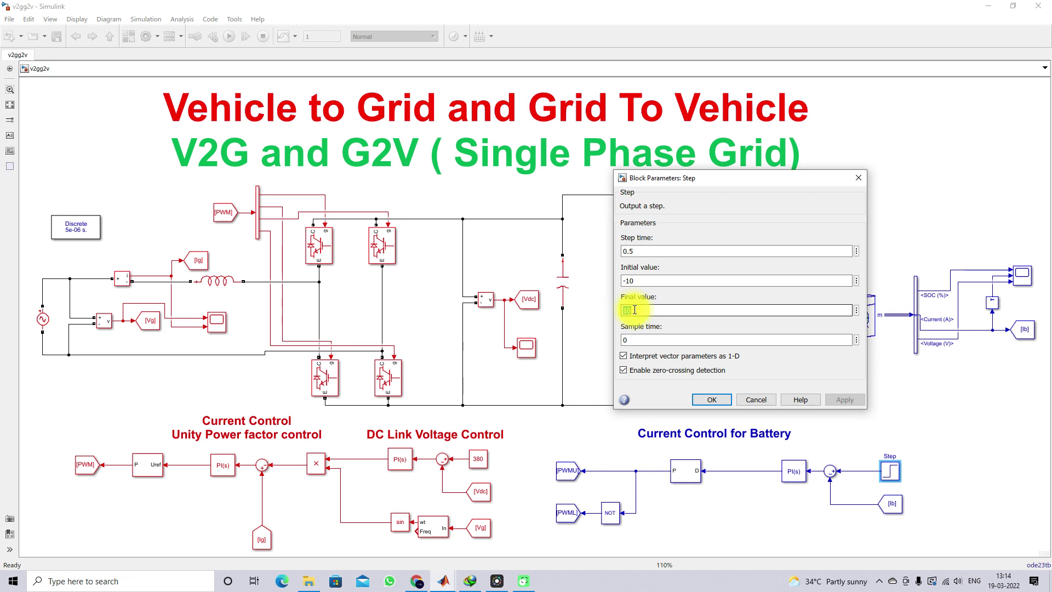
pyautogui.click(196, 175)
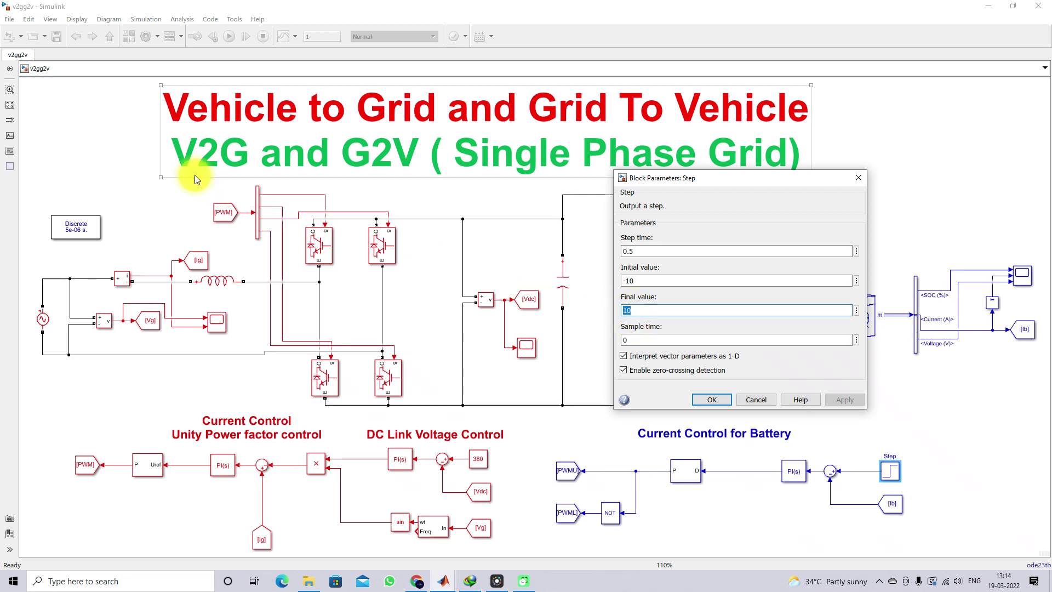
pyautogui.click(296, 257)
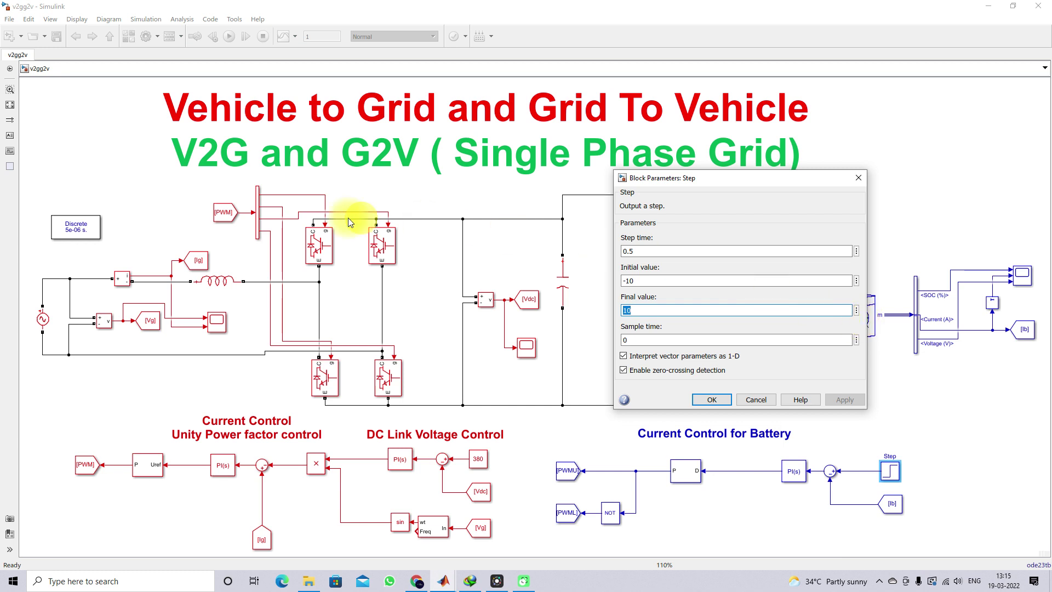
pyautogui.click(706, 402)
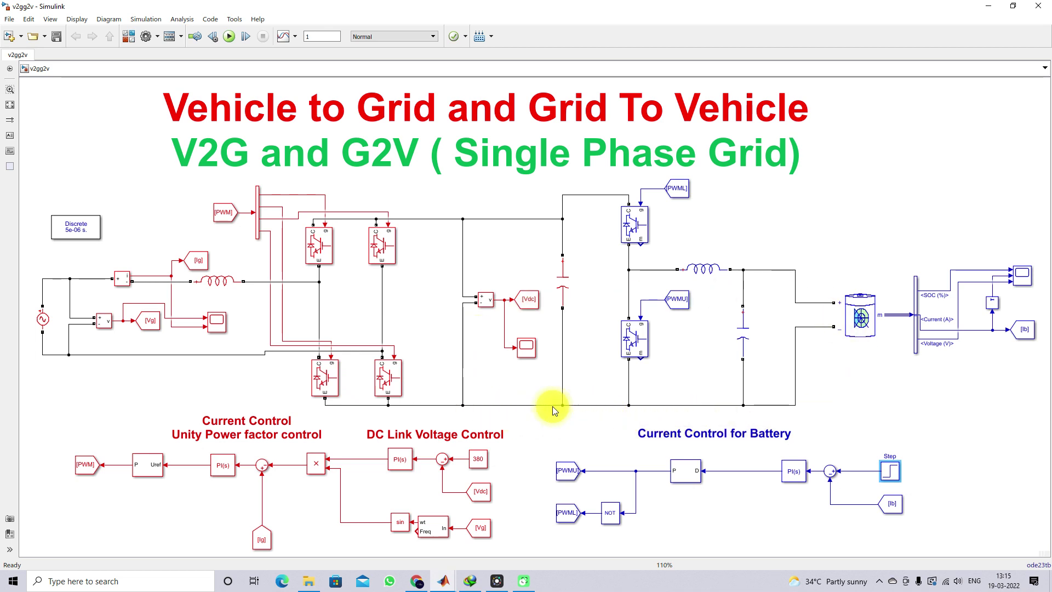
# Show the source, DC link voltage and battery scopes together, arranged so that no waveform plot is covered.
pyautogui.doubleClick(214, 323)
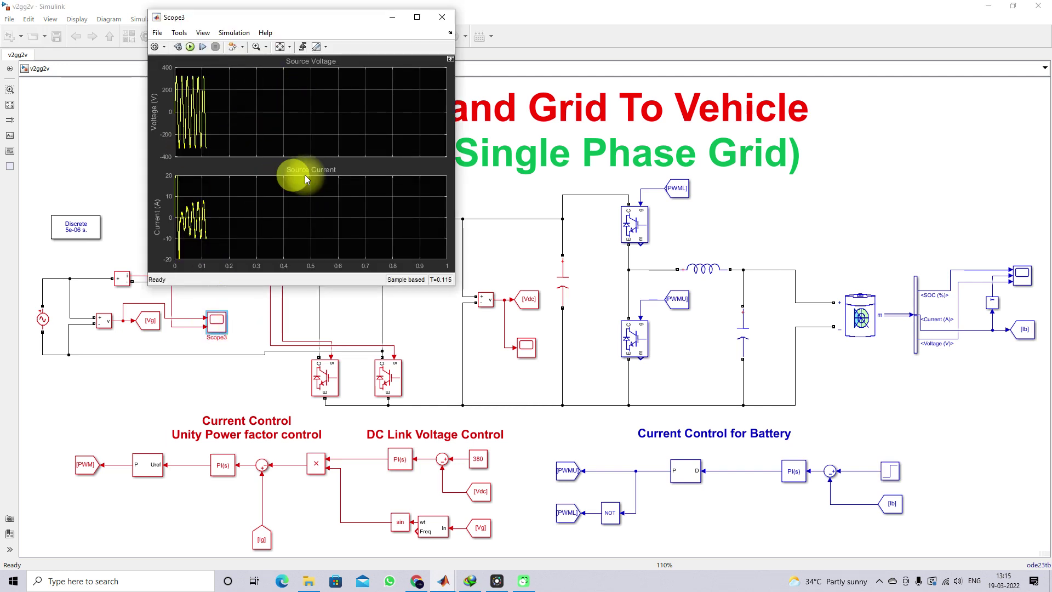
pyautogui.doubleClick(525, 349)
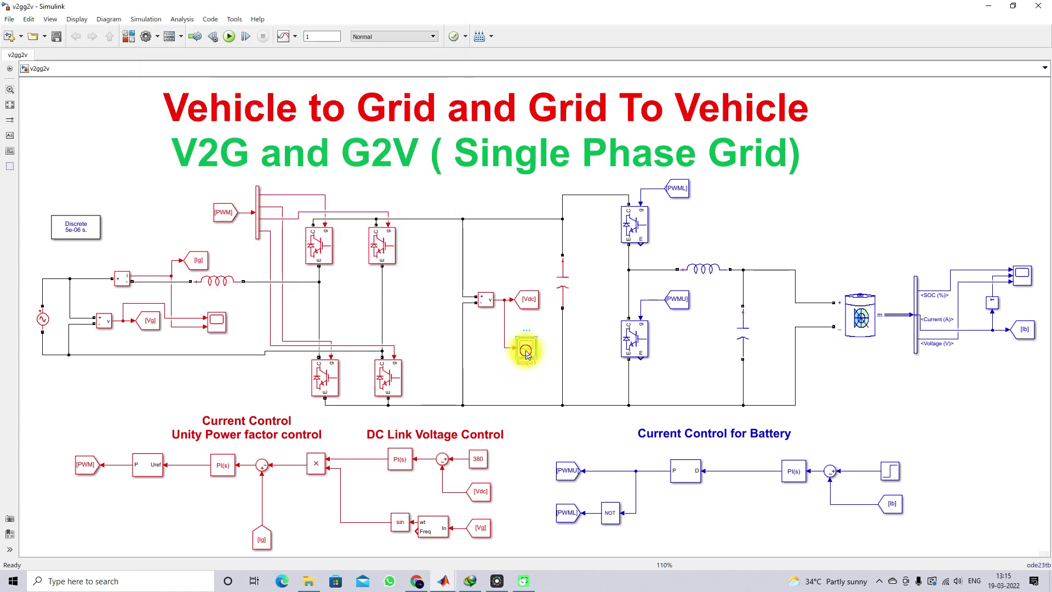
pyautogui.moveTo(472, 296); pyautogui.dragTo(486, 296)
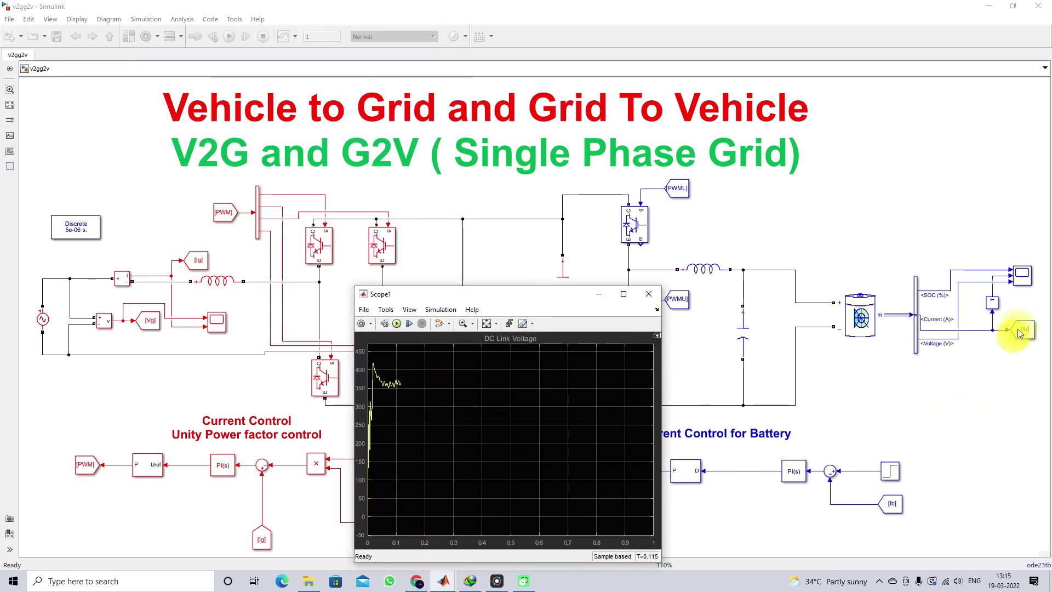
pyautogui.doubleClick(1024, 281)
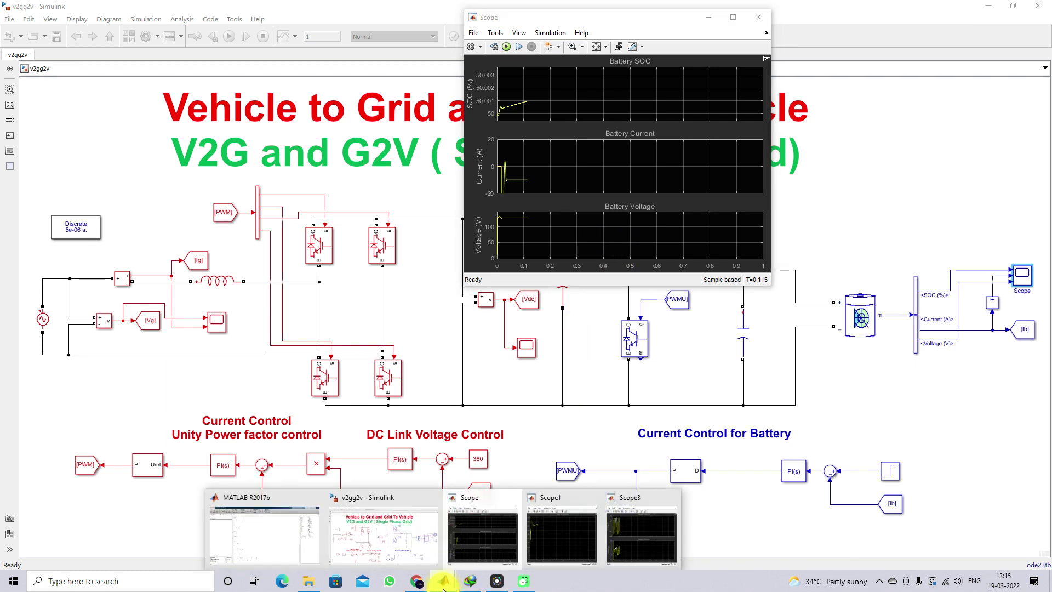
pyautogui.moveTo(455, 585)
pyautogui.click(561, 537)
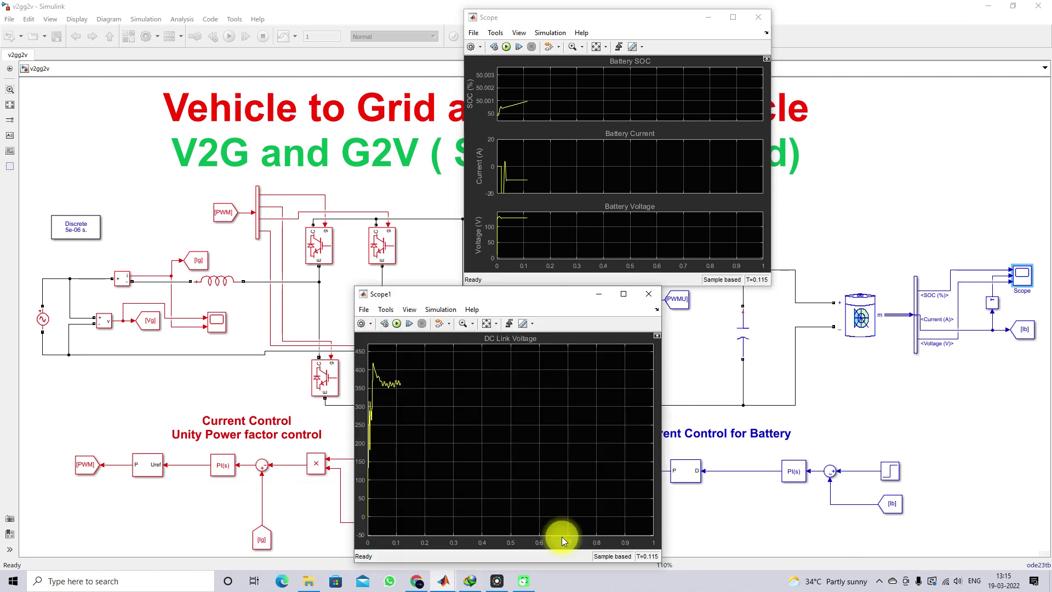
pyautogui.click(622, 551)
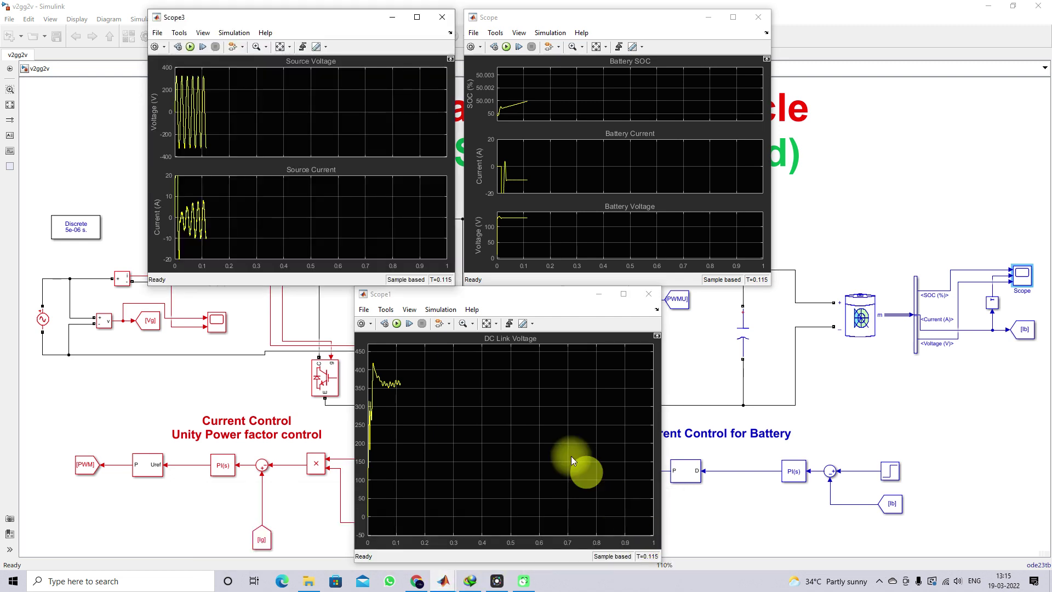
pyautogui.moveTo(477, 296); pyautogui.dragTo(478, 302)
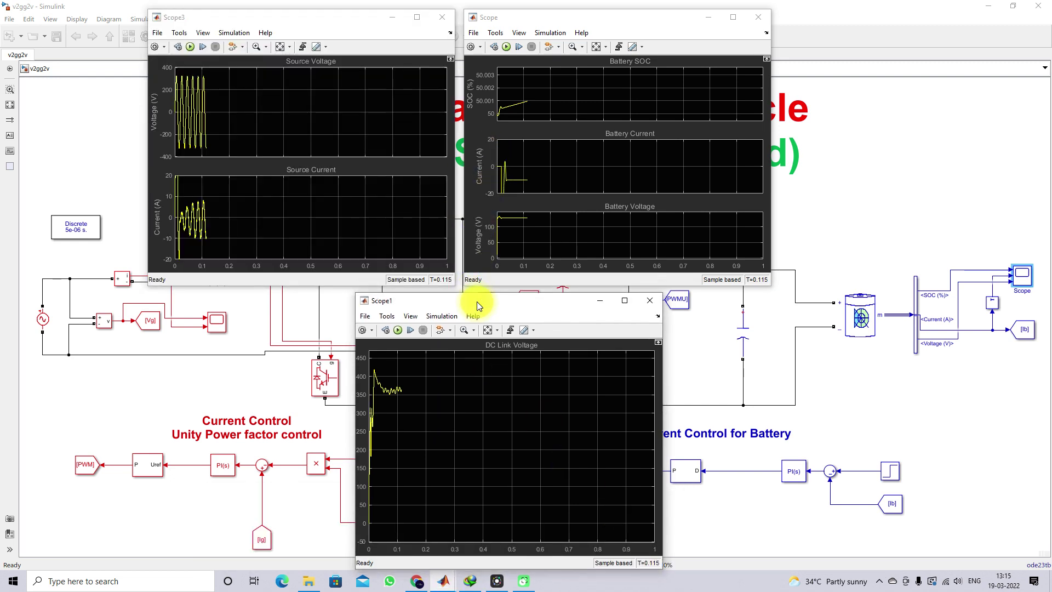
# Run the simulation, trace the battery SOC rise and fall, and point at the battery current and voltage before and after the 0.5 s change.
pyautogui.click(190, 46)
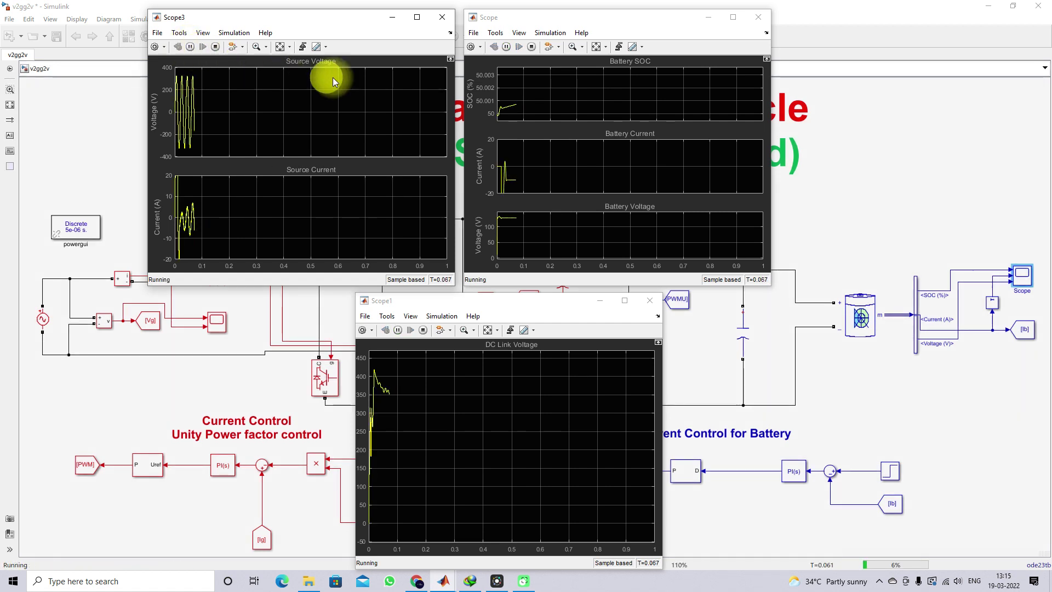
pyautogui.hotkey('ctrl', 'shift', 'd')
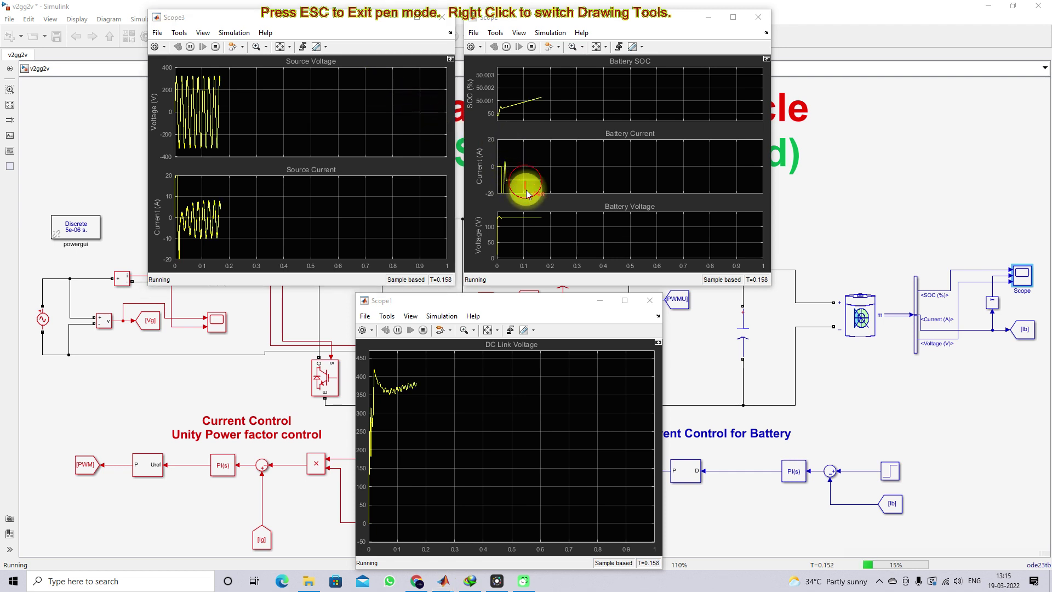
pyautogui.moveTo(525, 182)
pyautogui.mouseDown()
pyautogui.moveTo(528, 228)
pyautogui.moveTo(535, 222)
pyautogui.mouseUp()
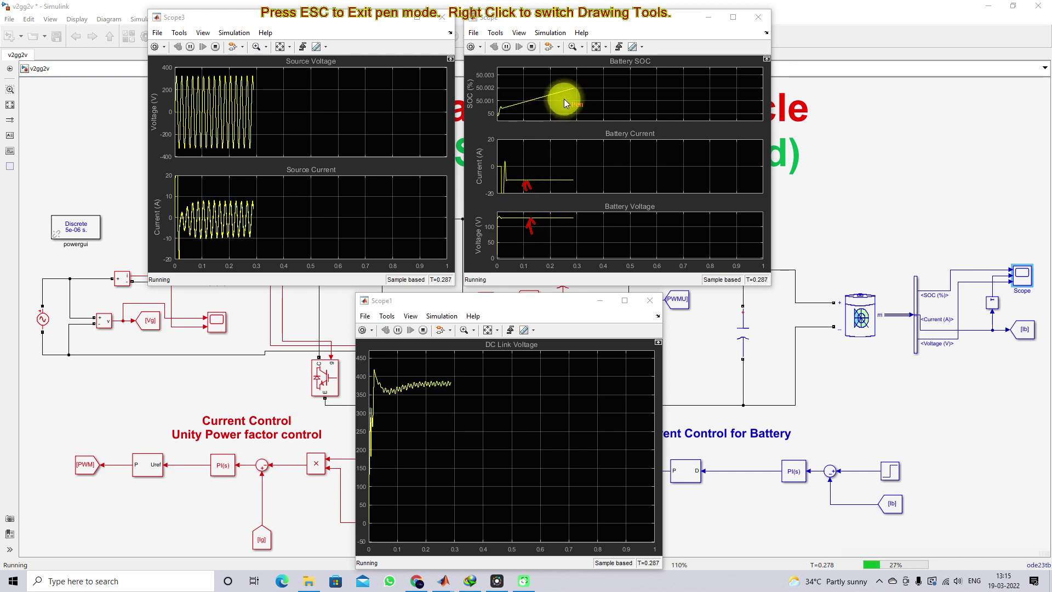
pyautogui.moveTo(496, 112); pyautogui.dragTo(609, 76)
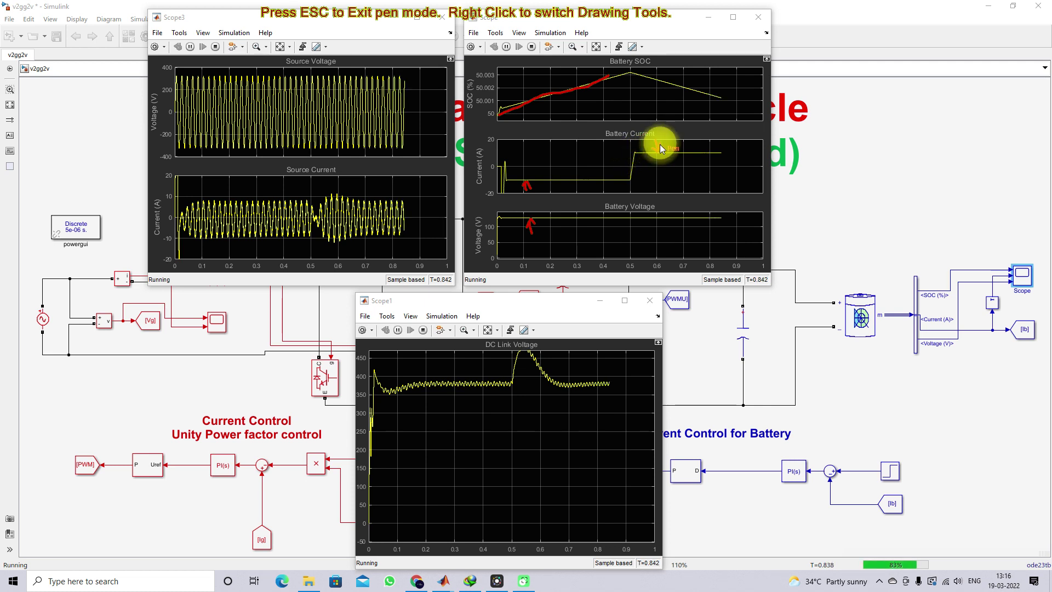
pyautogui.moveTo(655, 141); pyautogui.dragTo(657, 151)
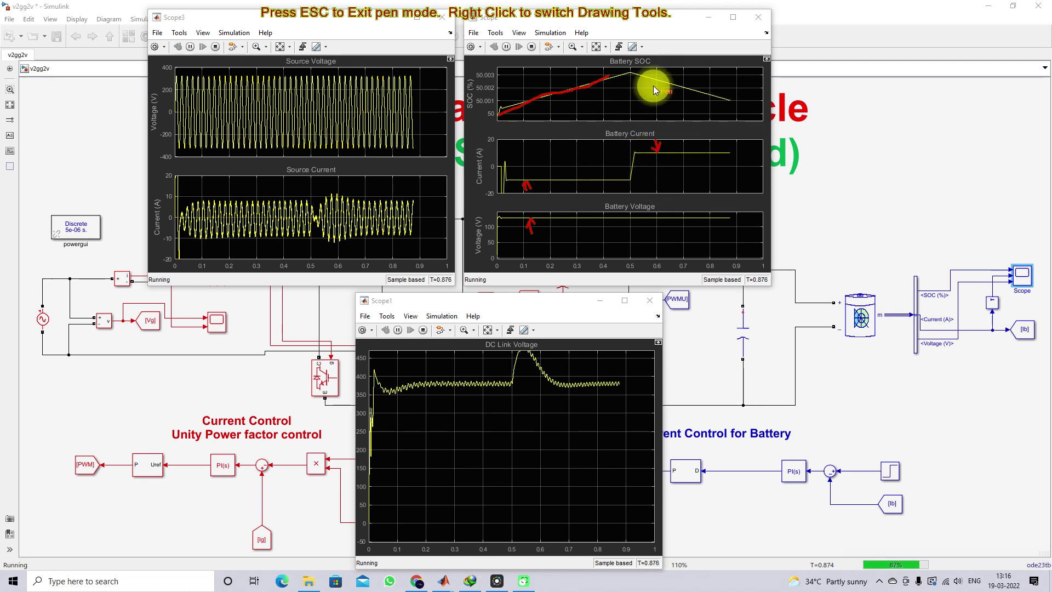
pyautogui.moveTo(631, 73); pyautogui.dragTo(747, 104)
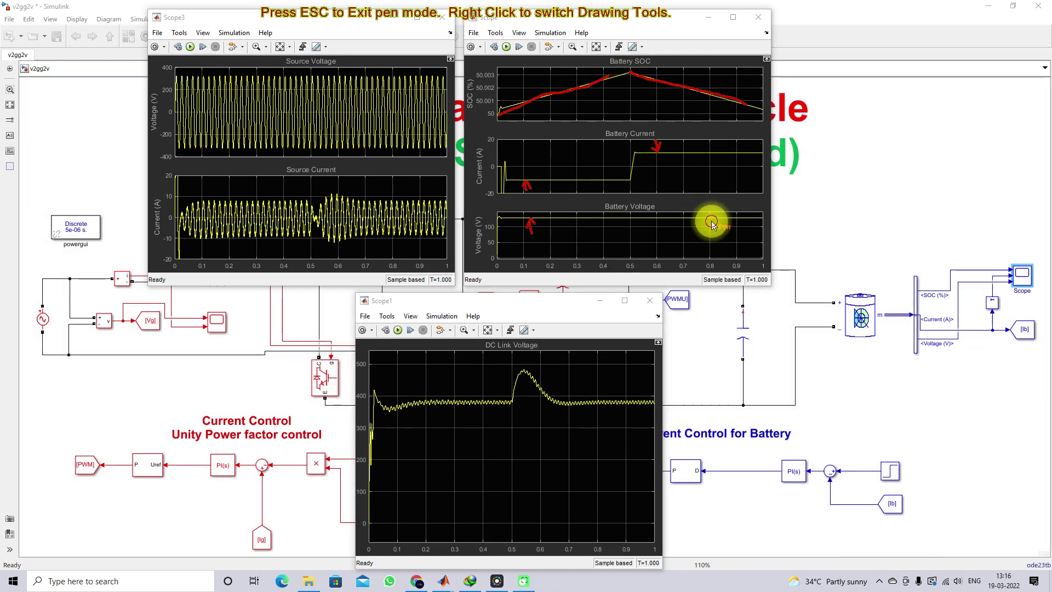
pyautogui.moveTo(710, 220); pyautogui.dragTo(718, 233)
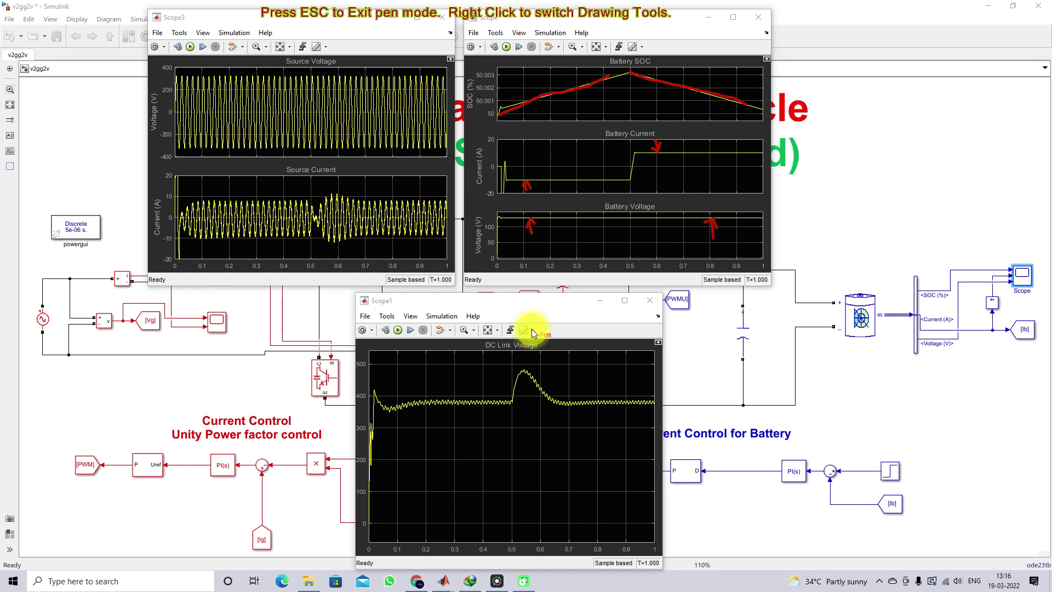
# Circle the DC link voltage transient, mark its settled level and the source current transition near 0.5 s, and clear the pen marks.
pyautogui.moveTo(544, 370)
pyautogui.mouseDown()
pyautogui.moveTo(522, 363)
pyautogui.moveTo(506, 373)
pyautogui.moveTo(501, 398)
pyautogui.moveTo(547, 416)
pyautogui.mouseUp()
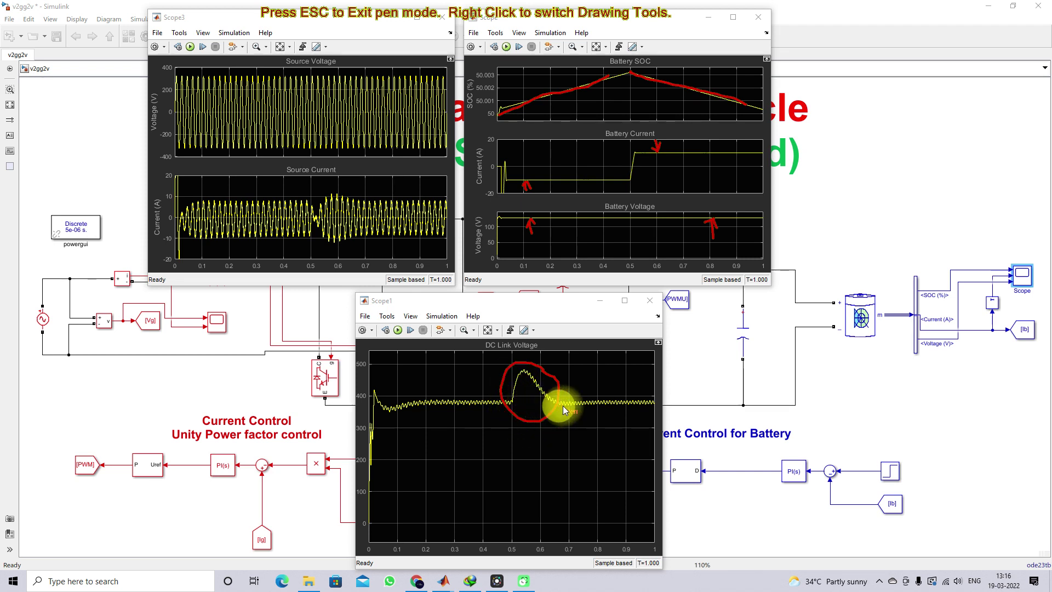
pyautogui.moveTo(572, 410)
pyautogui.mouseDown()
pyautogui.moveTo(571, 424)
pyautogui.moveTo(576, 414)
pyautogui.mouseUp()
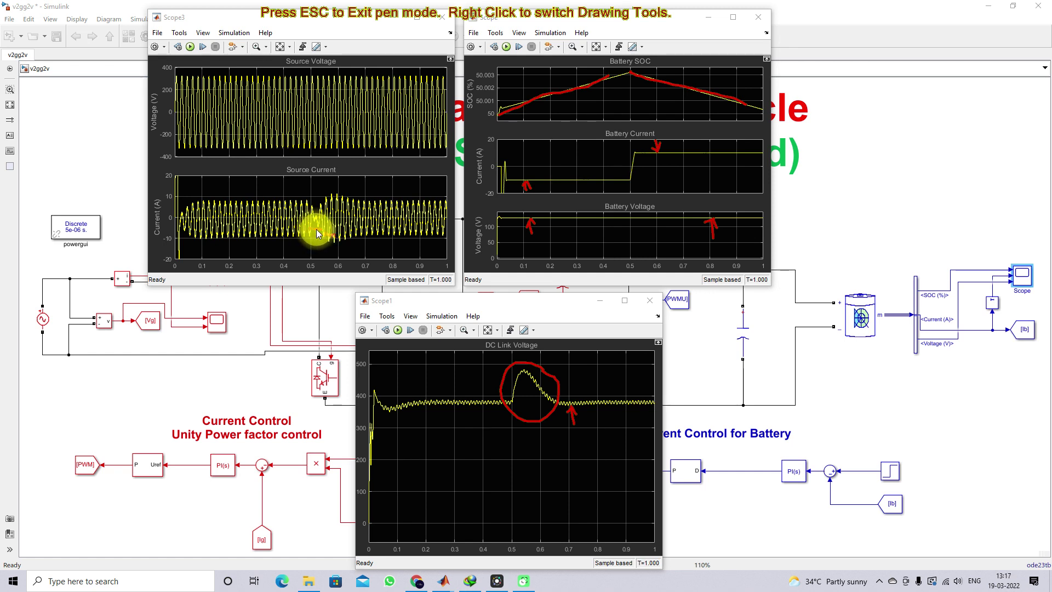
pyautogui.moveTo(310, 229); pyautogui.dragTo(323, 228)
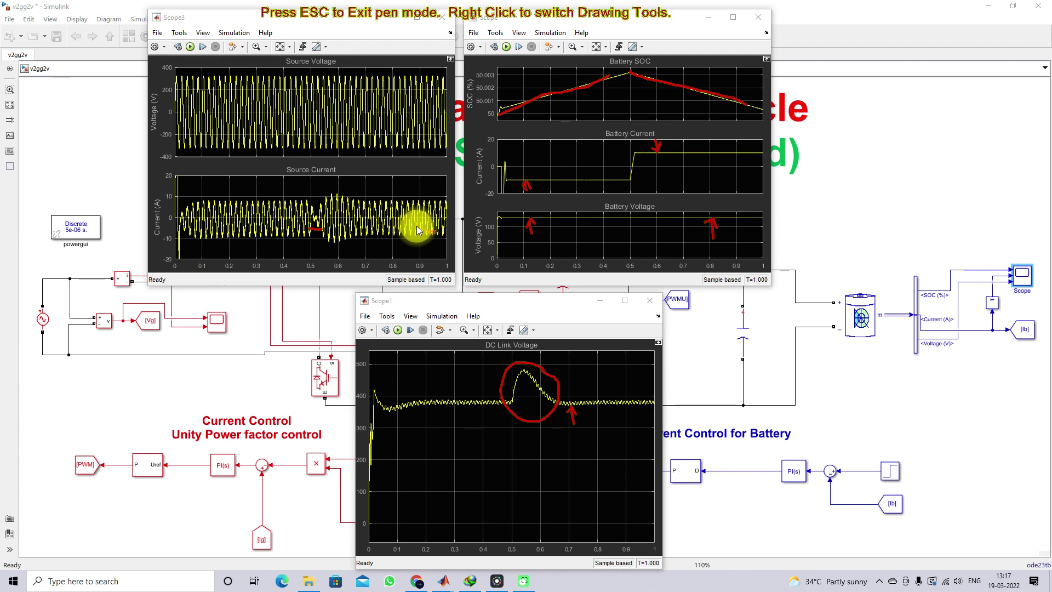
pyautogui.press('Escape')
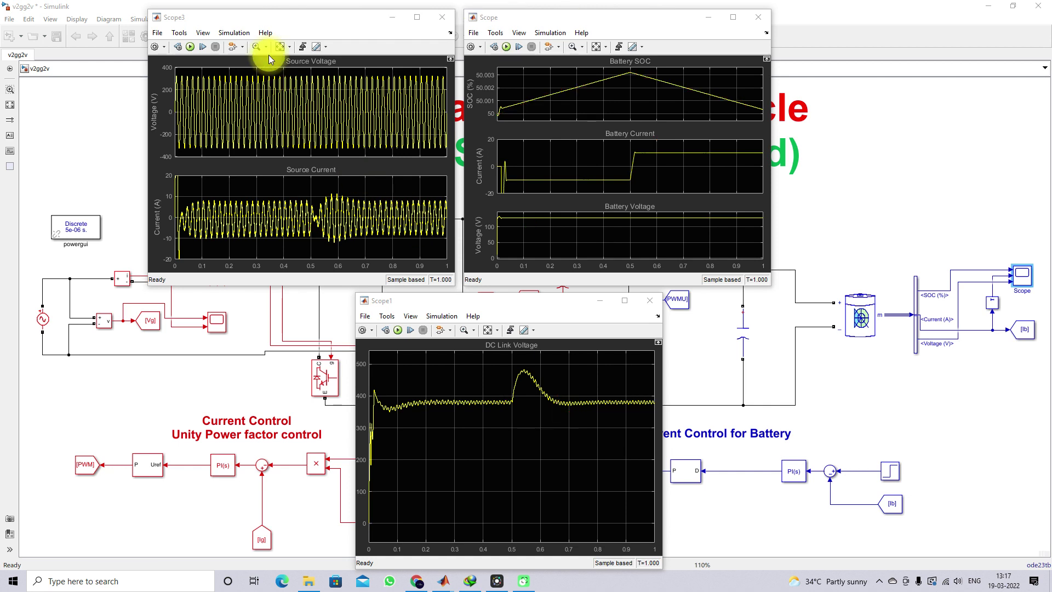
# Zoom the source voltage and current plots along the time axis to about 0.14 to 0.28 s to compare their phase.
pyautogui.click(268, 48)
pyautogui.click(259, 62)
pyautogui.moveTo(211, 199); pyautogui.dragTo(255, 197)
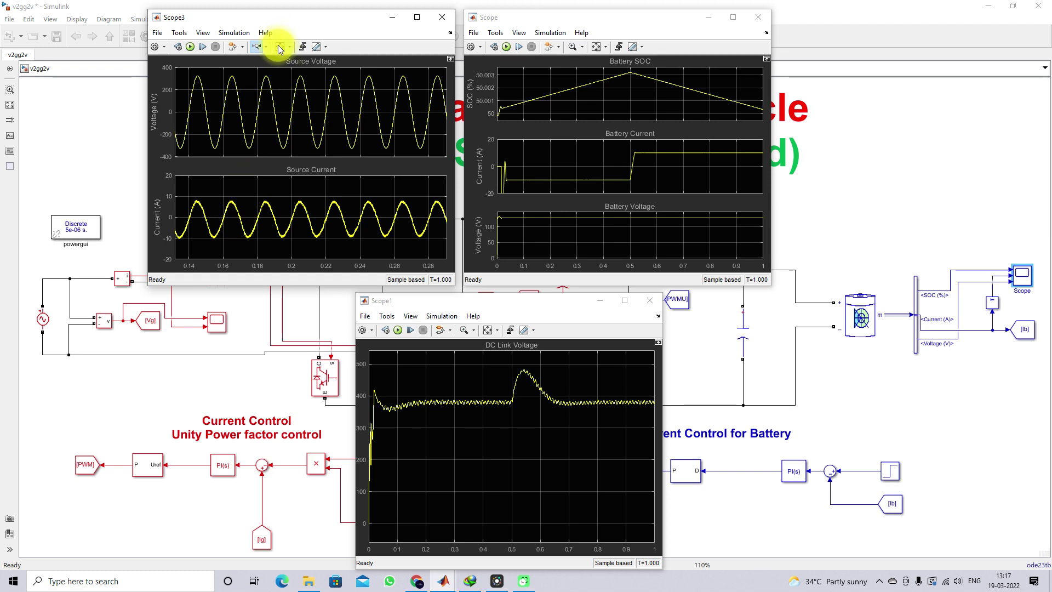
# Compare source voltage and current from about 0.66 to 0.76 s, enlarging the current waveform vertically.
pyautogui.click(300, 48)
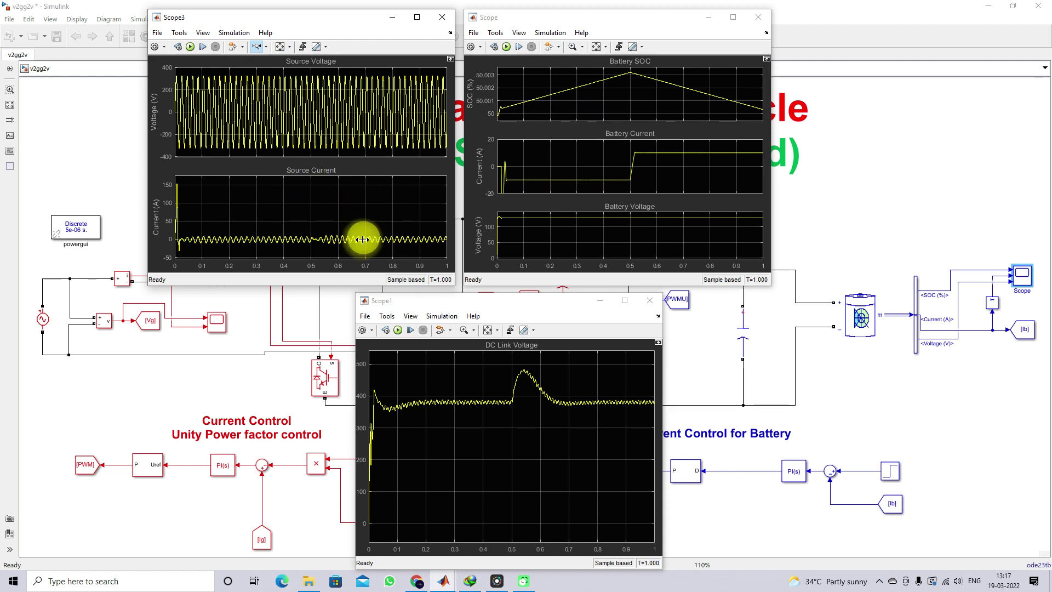
pyautogui.moveTo(353, 229); pyautogui.dragTo(382, 233)
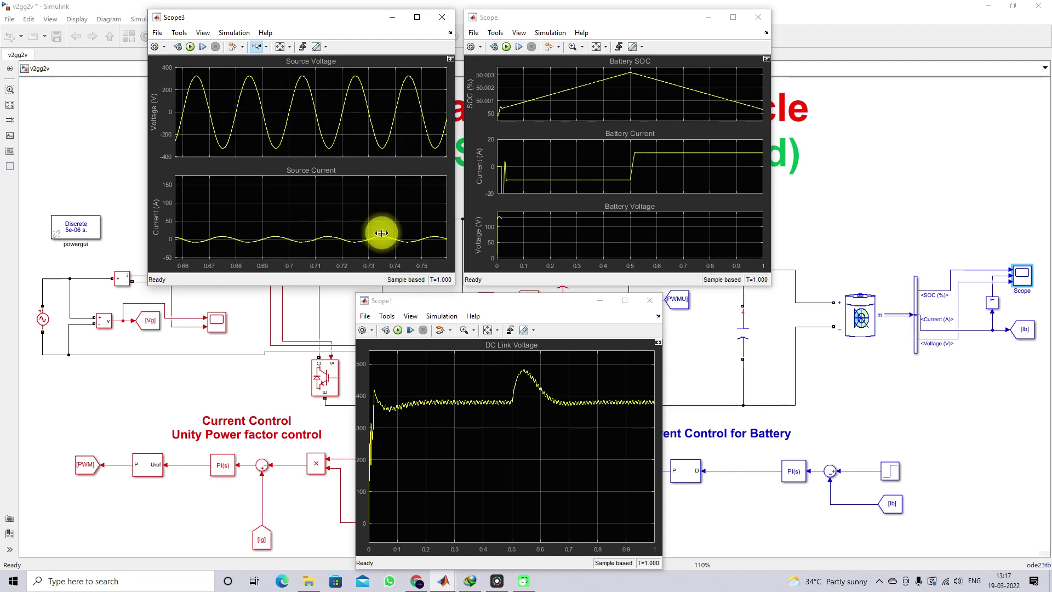
pyautogui.click(265, 47)
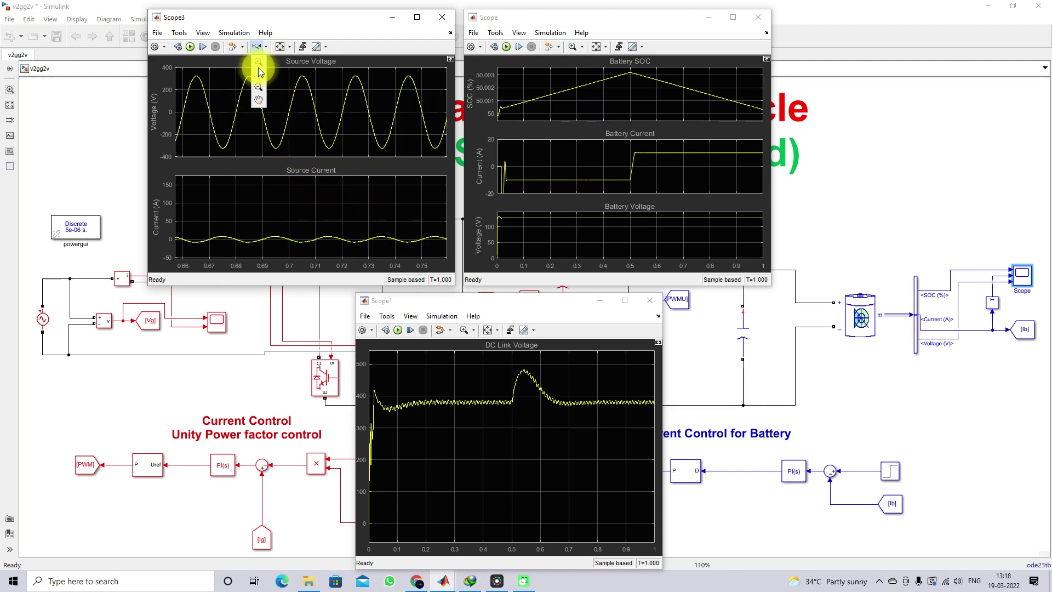
pyautogui.click(258, 68)
pyautogui.moveTo(364, 225); pyautogui.dragTo(367, 251)
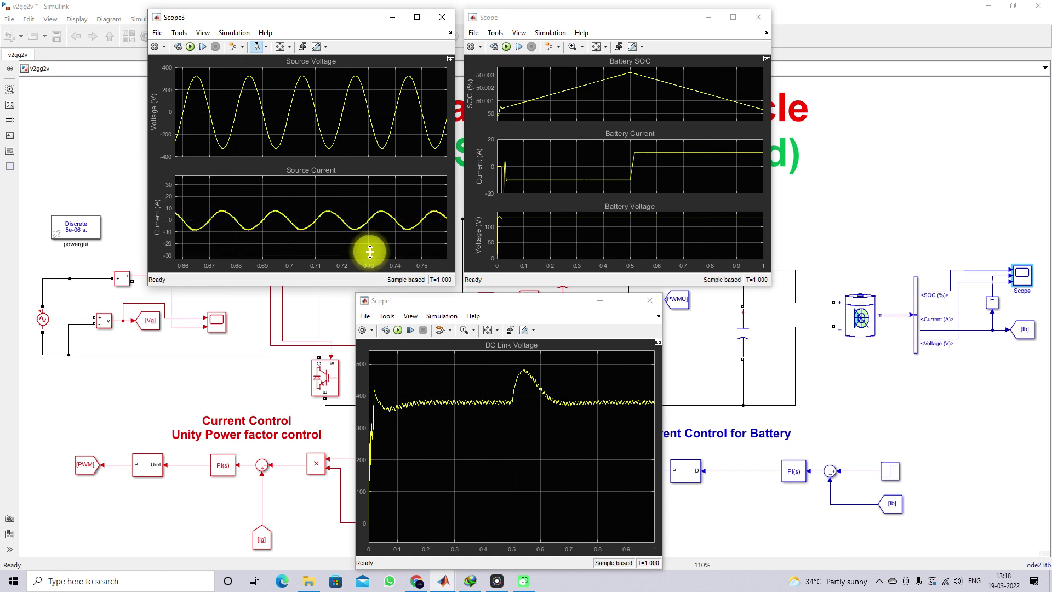
pyautogui.moveTo(364, 201); pyautogui.dragTo(364, 230)
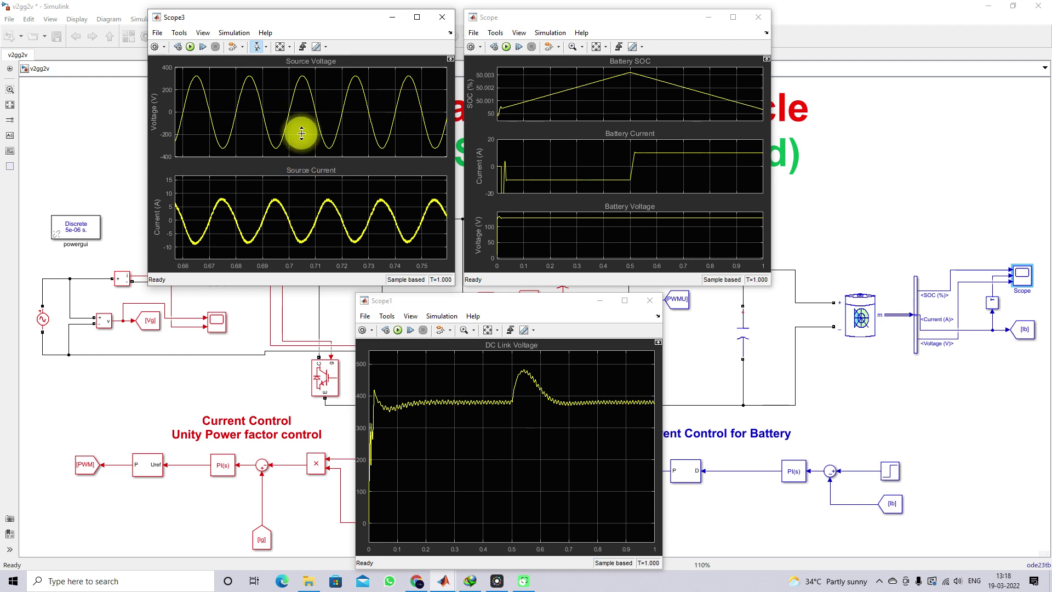
# Return to the model and open the FFT Analysis tool from the powergui block.
pyautogui.click(120, 172)
pyautogui.doubleClick(91, 229)
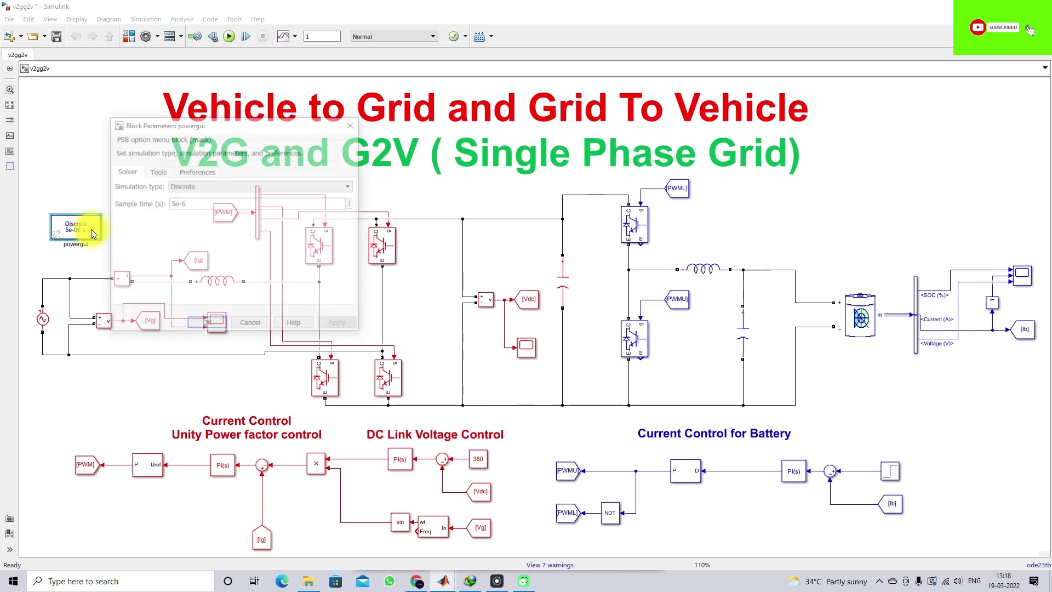
pyautogui.click(157, 171)
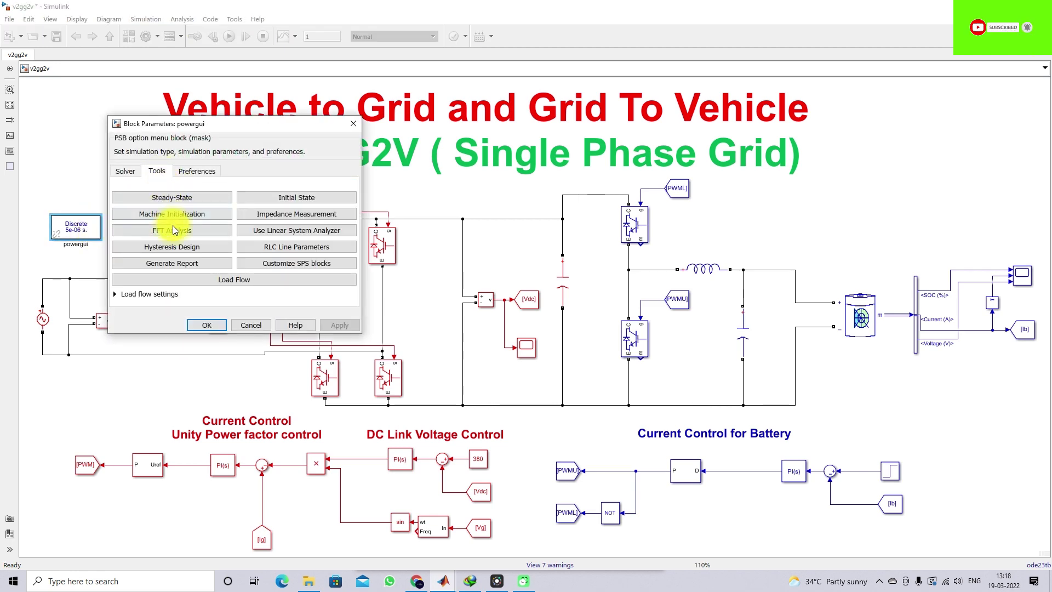
pyautogui.press('Escape')
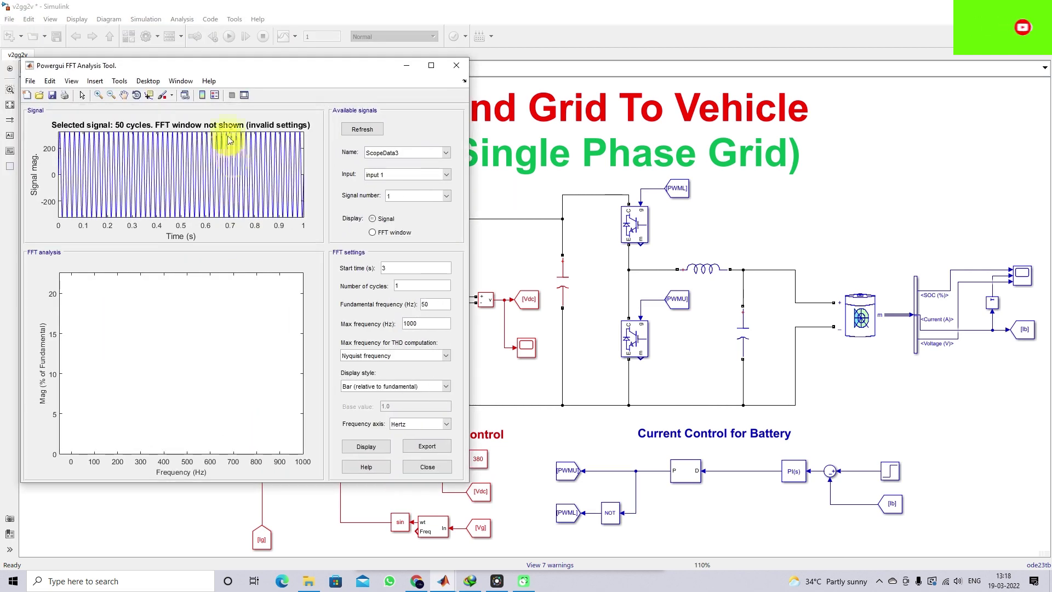
# Display the FFT of input 2 of ScopeData3 from 0.3 s, with the THD maximum frequency set to Same as Max frequency.
pyautogui.click(401, 174)
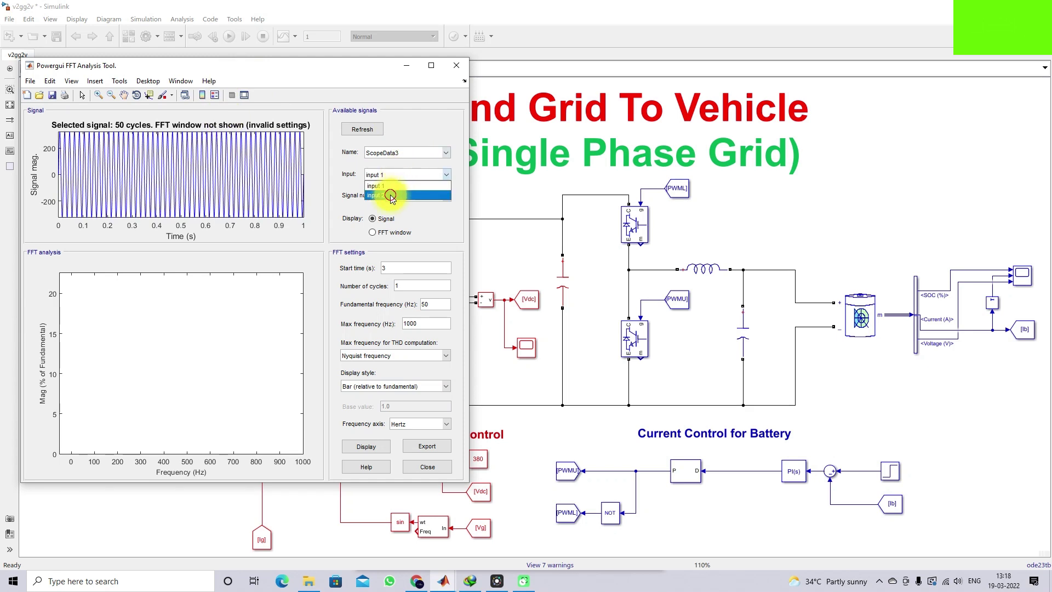
pyautogui.click(391, 191)
pyautogui.doubleClick(390, 268)
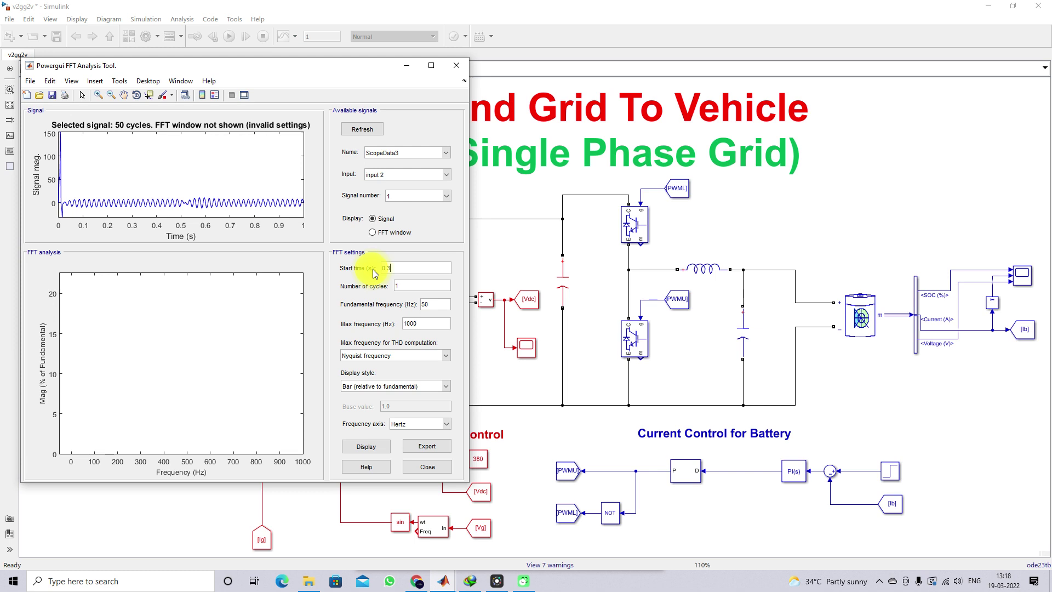
pyautogui.click(396, 354)
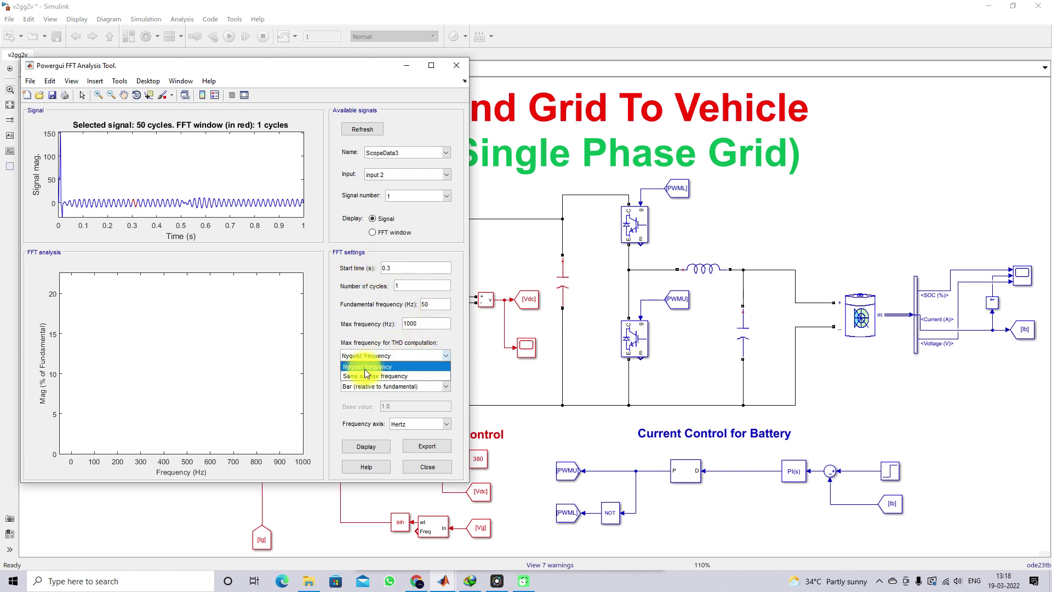
pyautogui.click(365, 368)
pyautogui.click(361, 446)
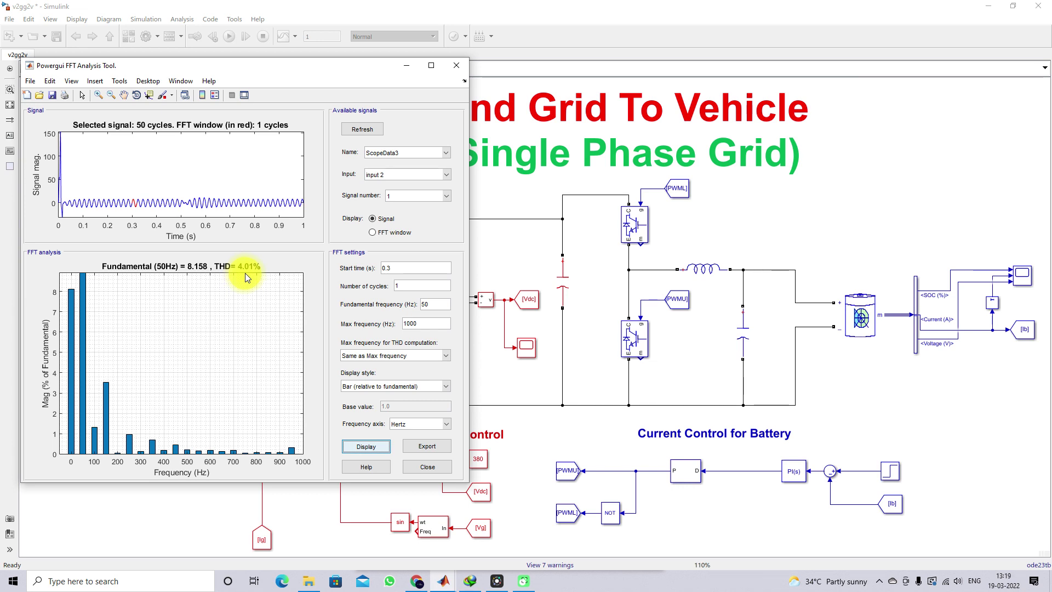
# Set the FFT start time to 0.8 s, display the new spectrum and THD, and close the FFT Analysis tool.
pyautogui.moveTo(396, 270); pyautogui.dragTo(375, 269)
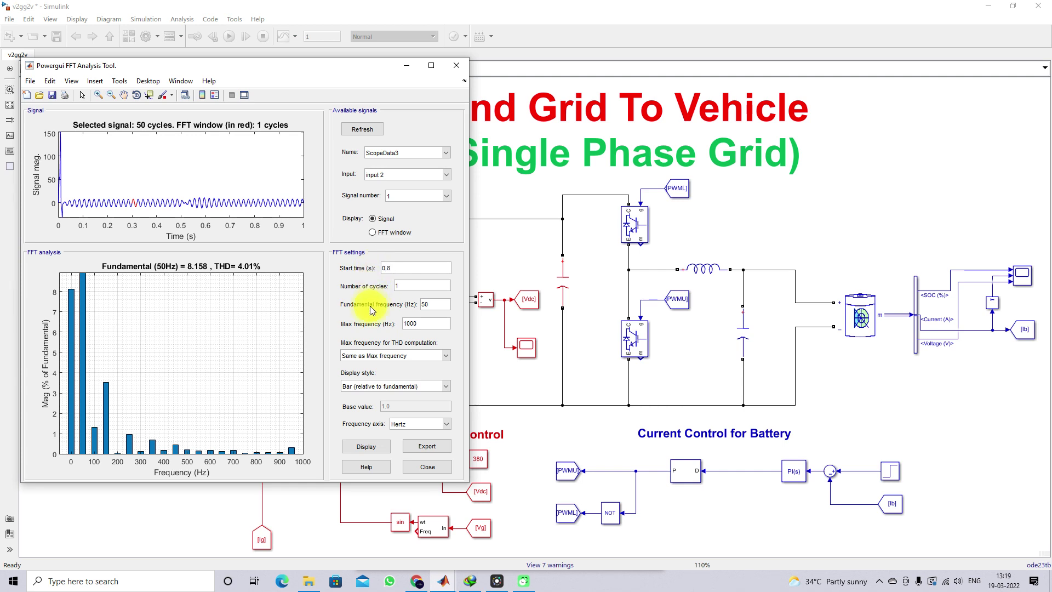
pyautogui.click(366, 448)
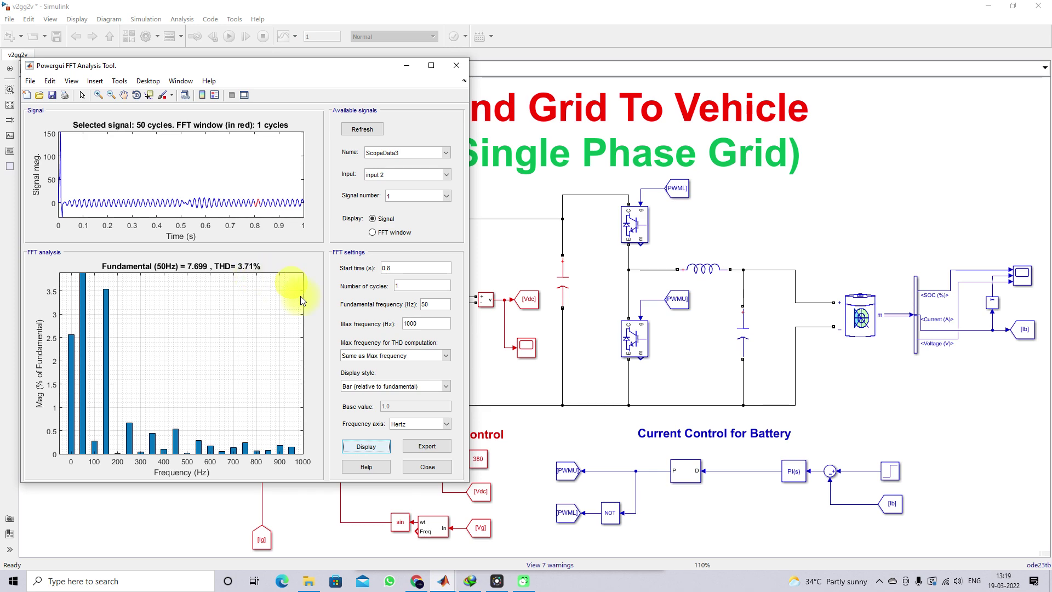
pyautogui.click(456, 66)
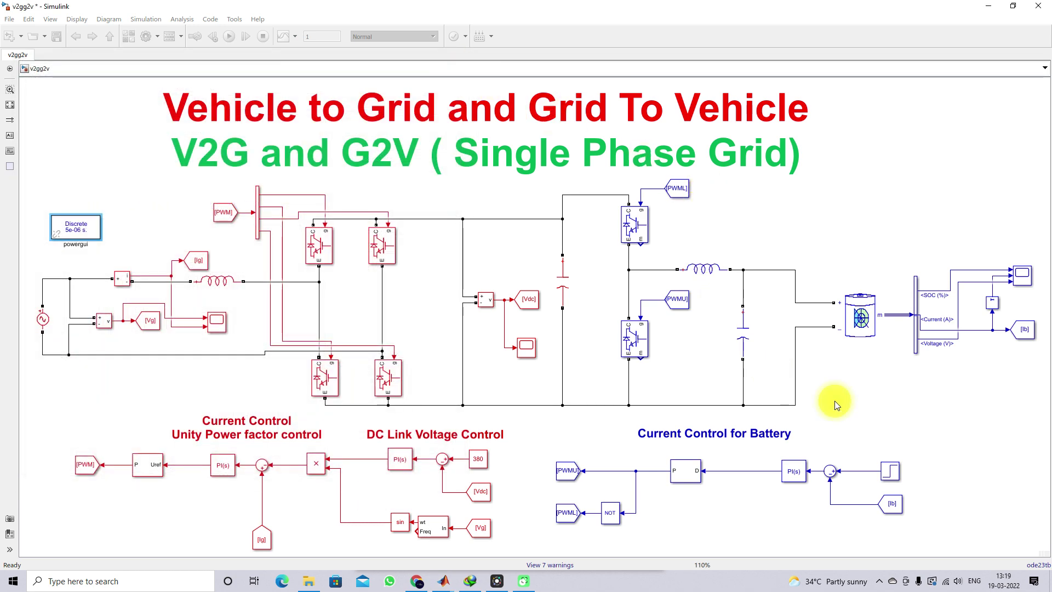
# Set the battery current reference Step block's initial value to 10 and final value to -10.
pyautogui.doubleClick(892, 472)
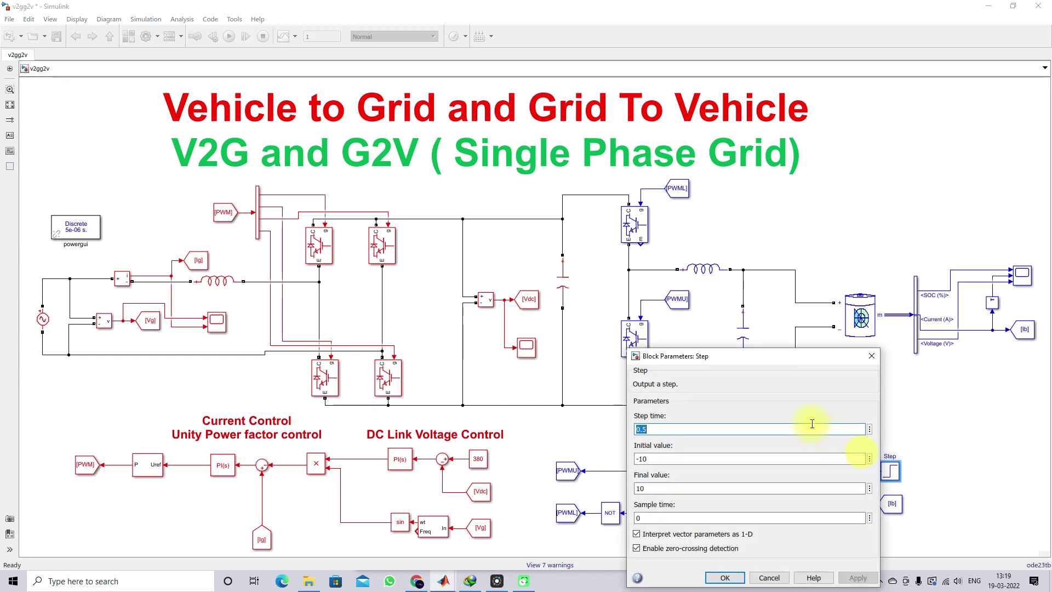
pyautogui.moveTo(734, 354); pyautogui.dragTo(722, 271)
pyautogui.click(655, 373)
pyautogui.press('Home')
pyautogui.press('Delete')
pyautogui.doubleClick(642, 406)
pyautogui.write('-10')
pyautogui.click(712, 496)
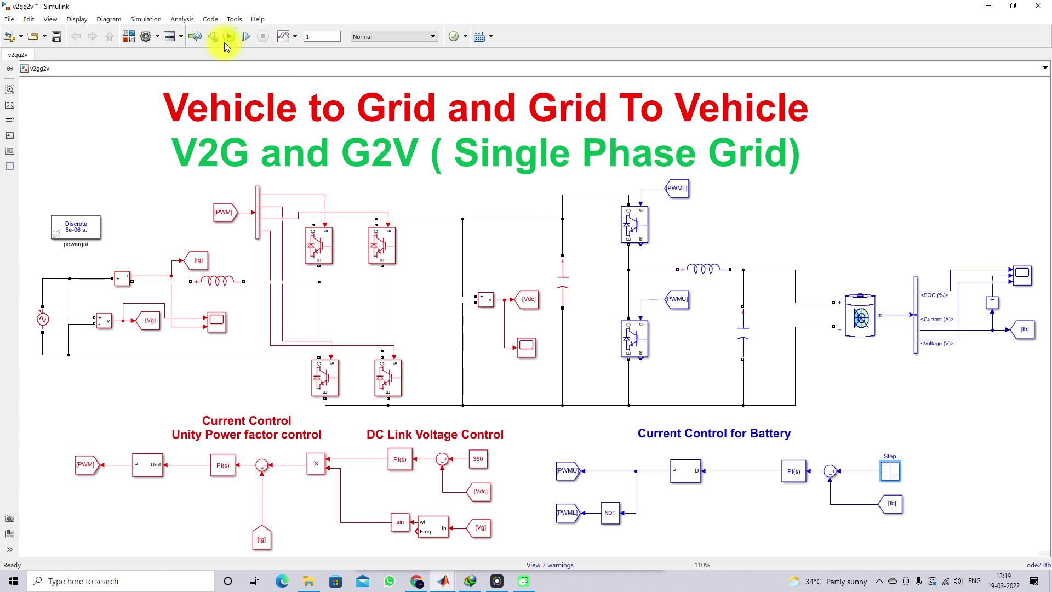
# Run the simulation and bring up the battery, DC link voltage and source voltage/current scopes.
pyautogui.click(228, 36)
pyautogui.moveTo(450, 581)
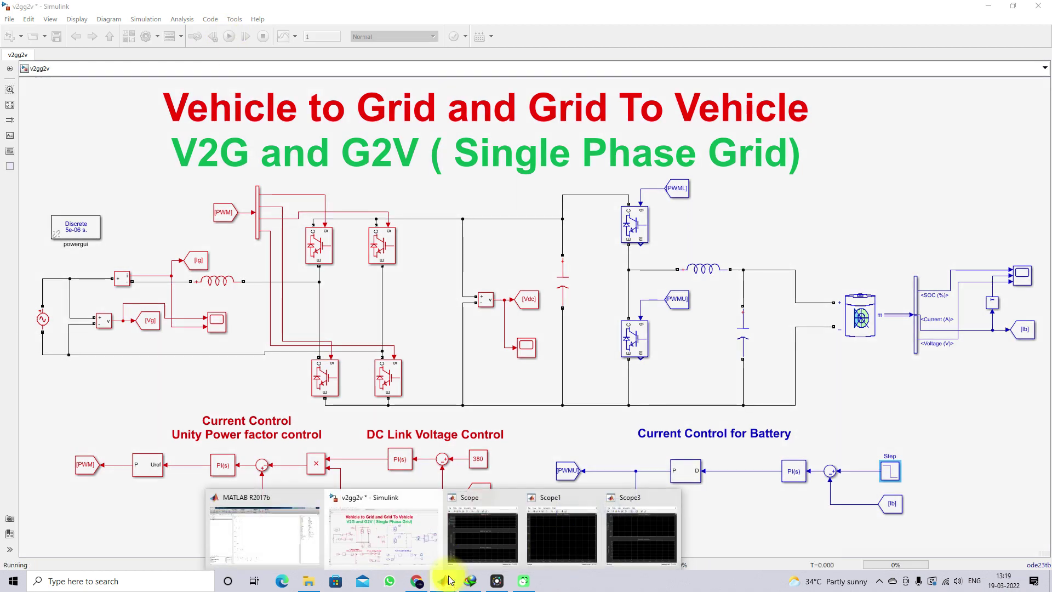
pyautogui.click(477, 535)
pyautogui.click(539, 540)
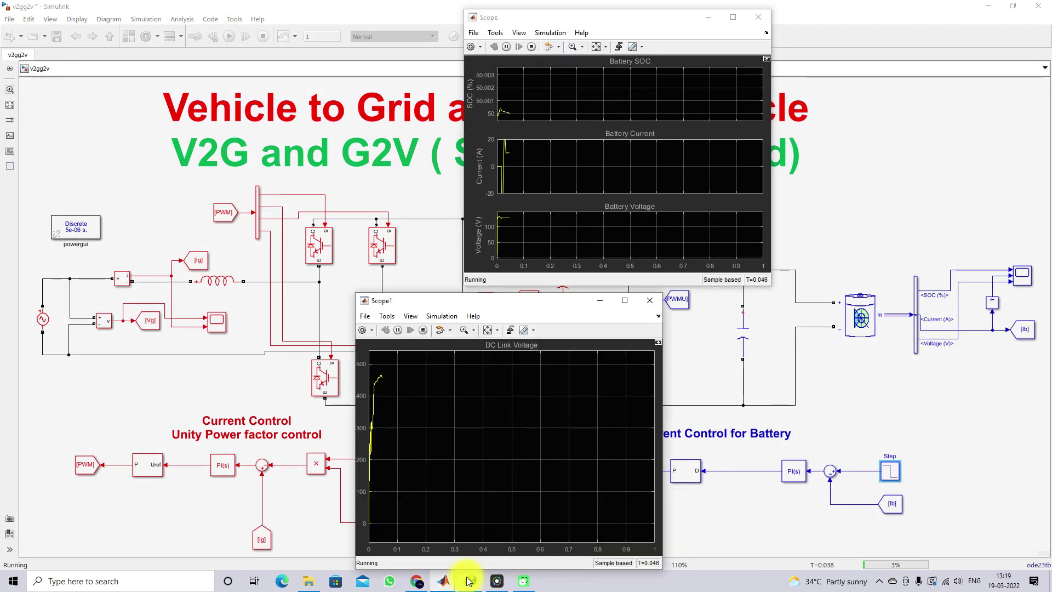
pyautogui.click(639, 532)
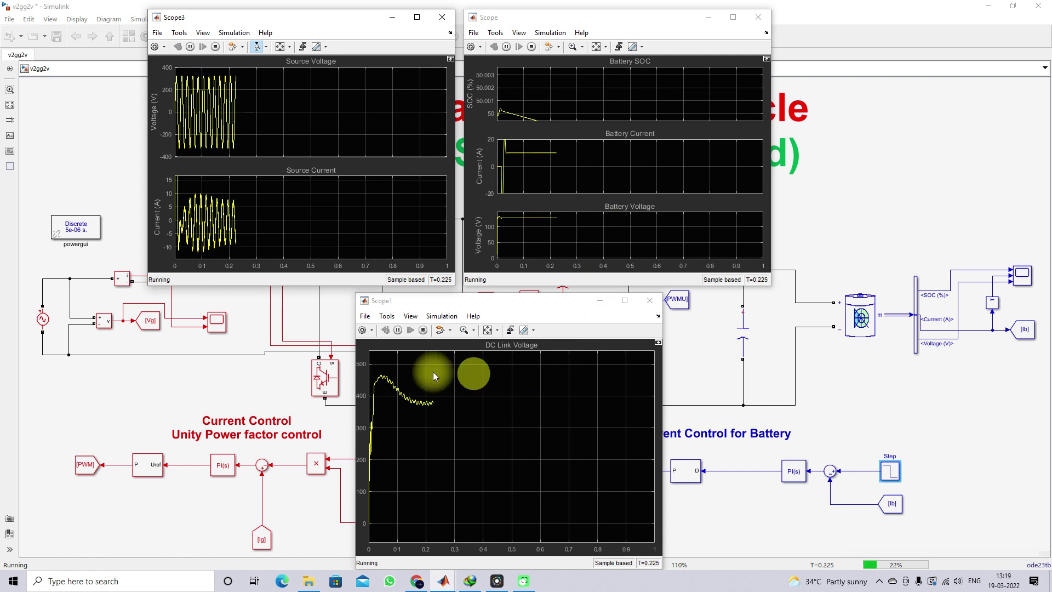
# Fit the battery scope's axes to the data and mark the battery current before and after the 0.5 s step.
pyautogui.click(597, 46)
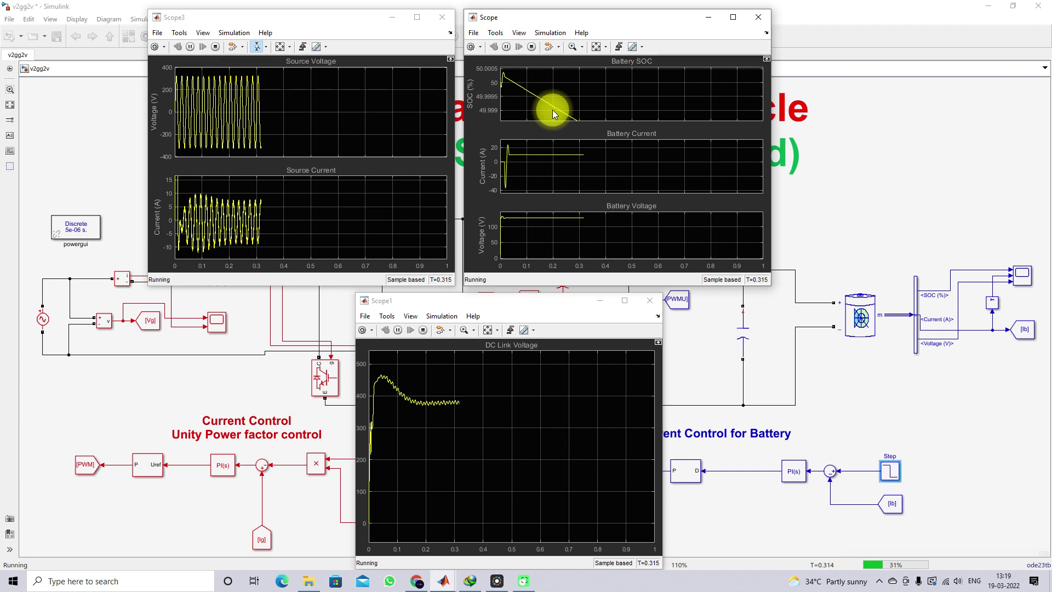
pyautogui.press('F9')
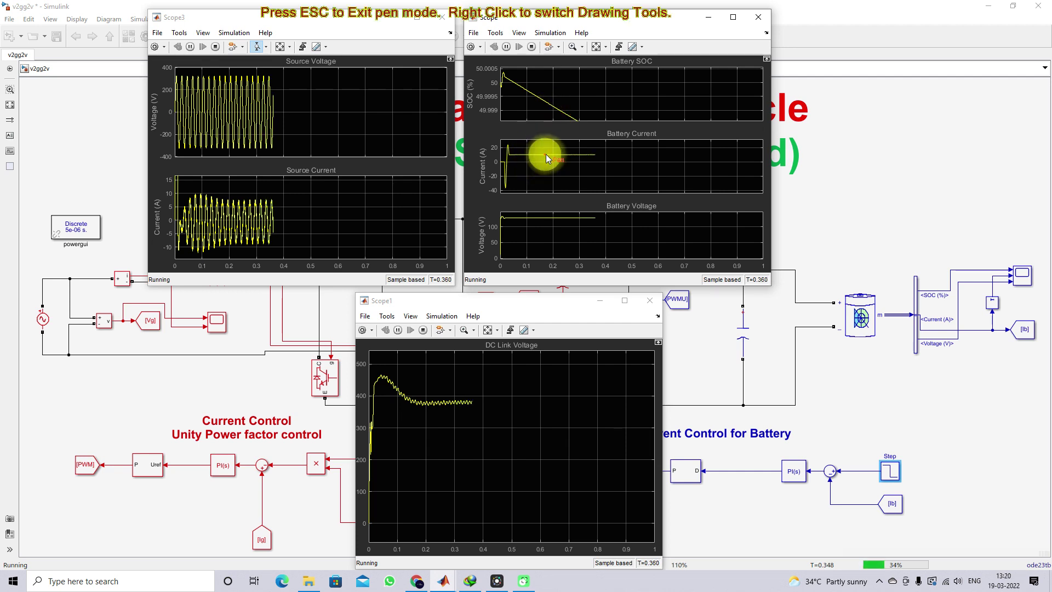
pyautogui.click(545, 157)
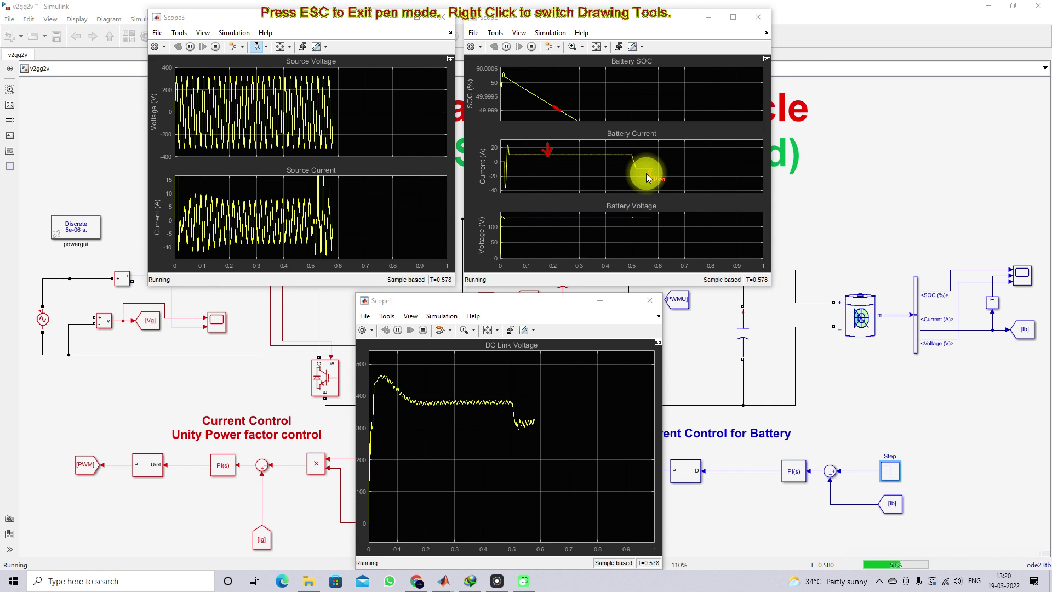
pyautogui.moveTo(656, 175); pyautogui.dragTo(656, 188)
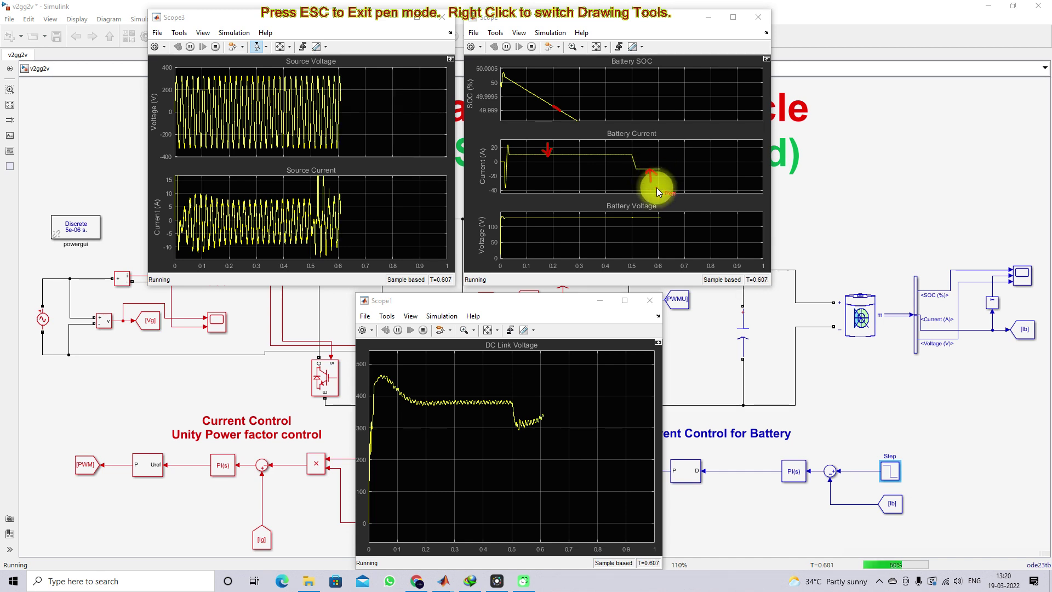
pyautogui.press('Escape')
pyautogui.click(597, 47)
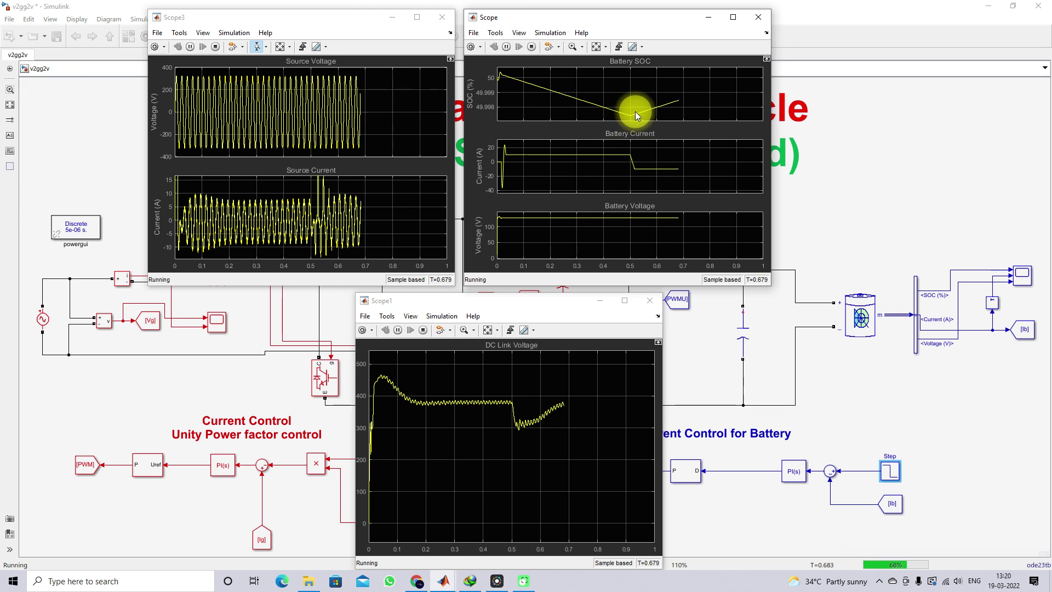
# Mark the battery SOC slope after 0.5 s and both battery current levels on the completed traces.
pyautogui.press('F12')
pyautogui.moveTo(629, 114); pyautogui.dragTo(685, 97)
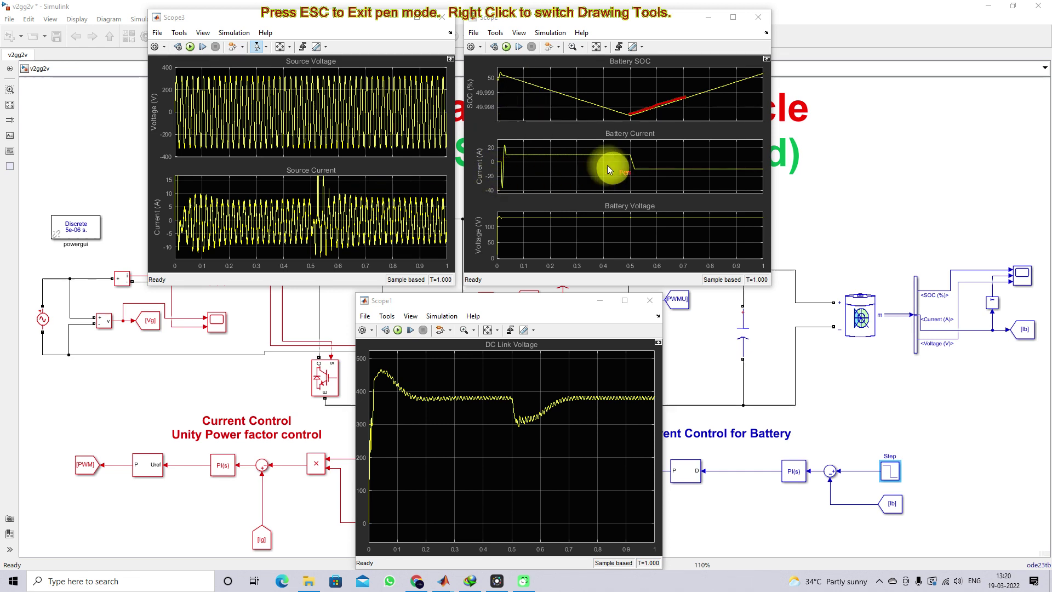
pyautogui.moveTo(577, 141); pyautogui.dragTo(578, 153)
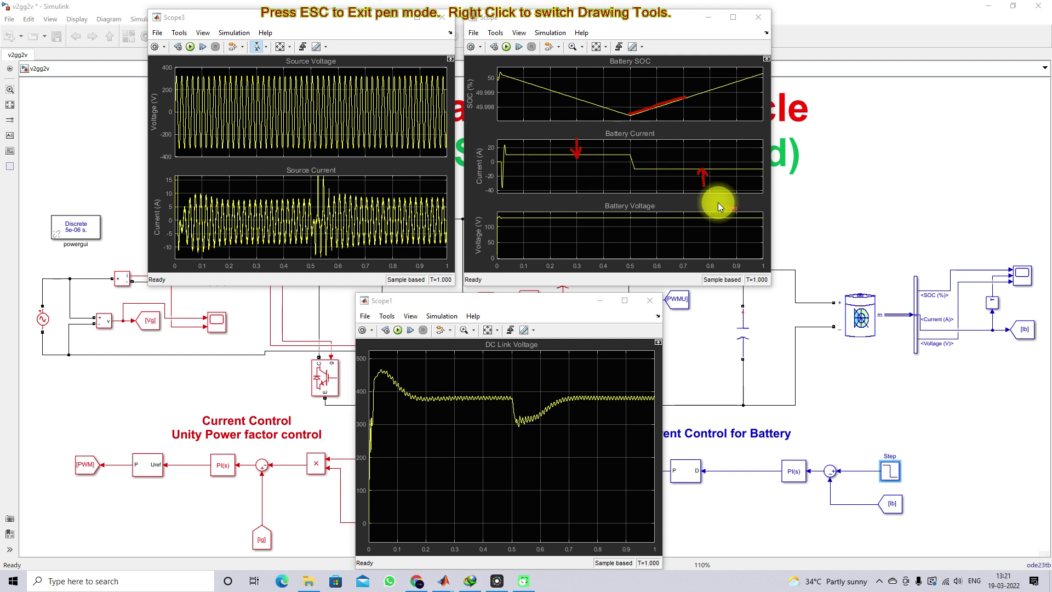
pyautogui.press('Escape')
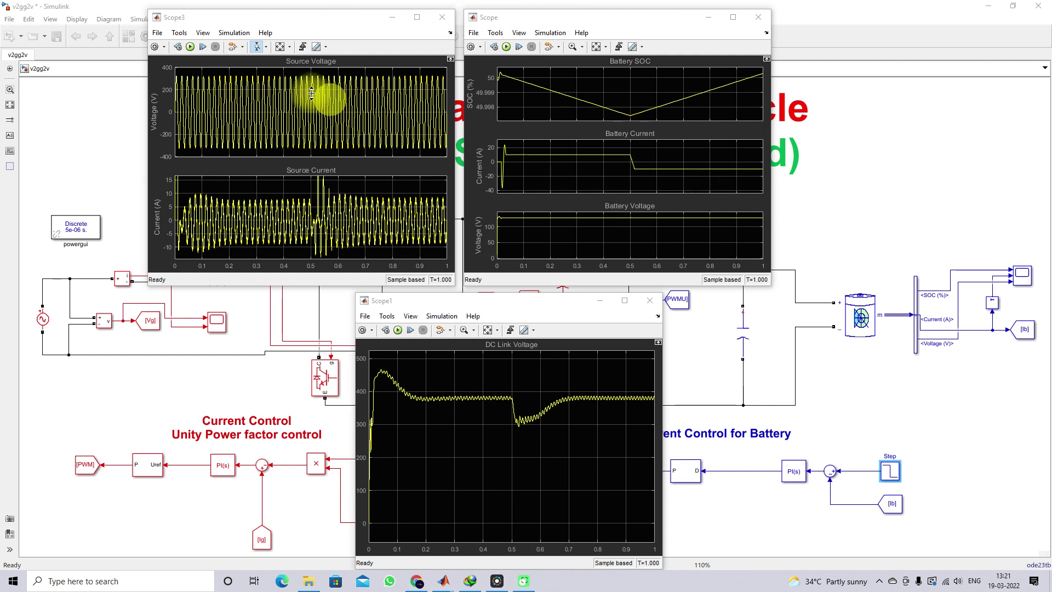
# Zoom the source scope in time to compare voltage and current from about 0.24 to 0.33 s.
pyautogui.click(266, 46)
pyautogui.click(261, 69)
pyautogui.moveTo(241, 209); pyautogui.dragTo(264, 194)
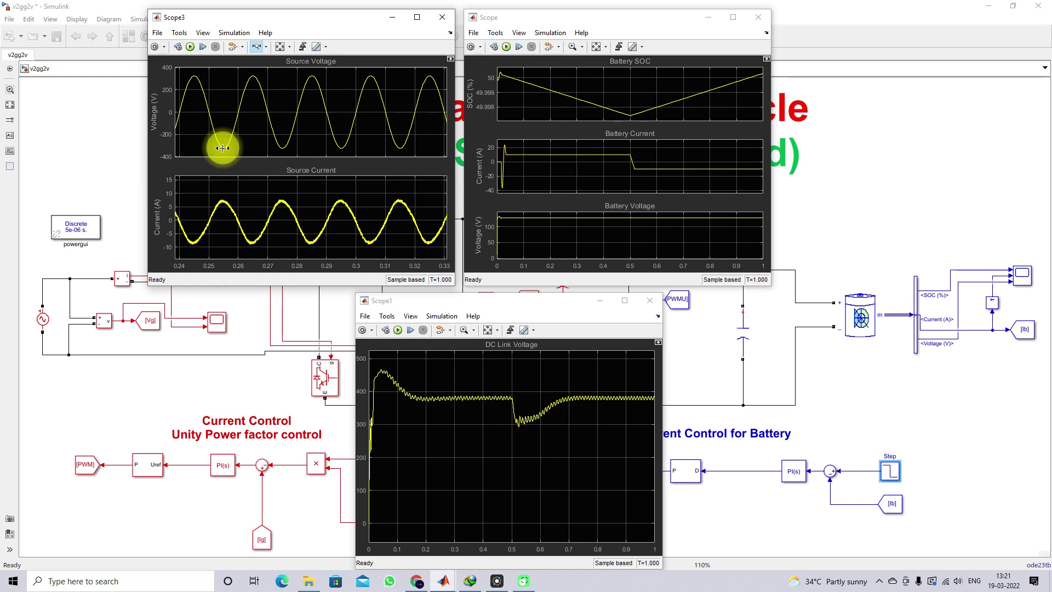
# Compare source voltage and current from about 0.71 to 0.78 s, enlarging the current waveform vertically.
pyautogui.click(279, 46)
pyautogui.click(255, 47)
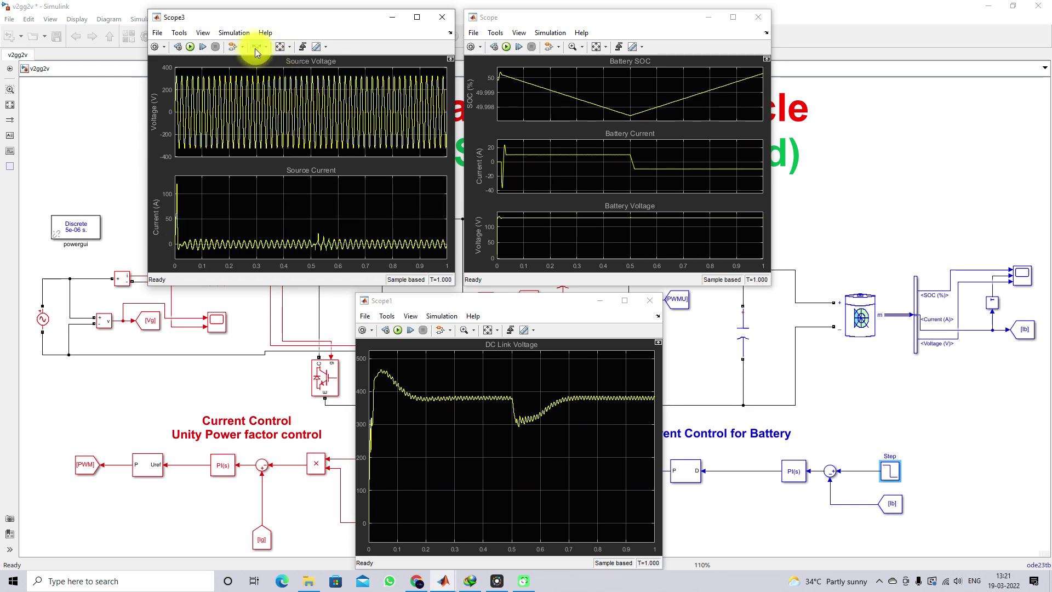
pyautogui.click(257, 47)
pyautogui.moveTo(368, 242); pyautogui.dragTo(387, 241)
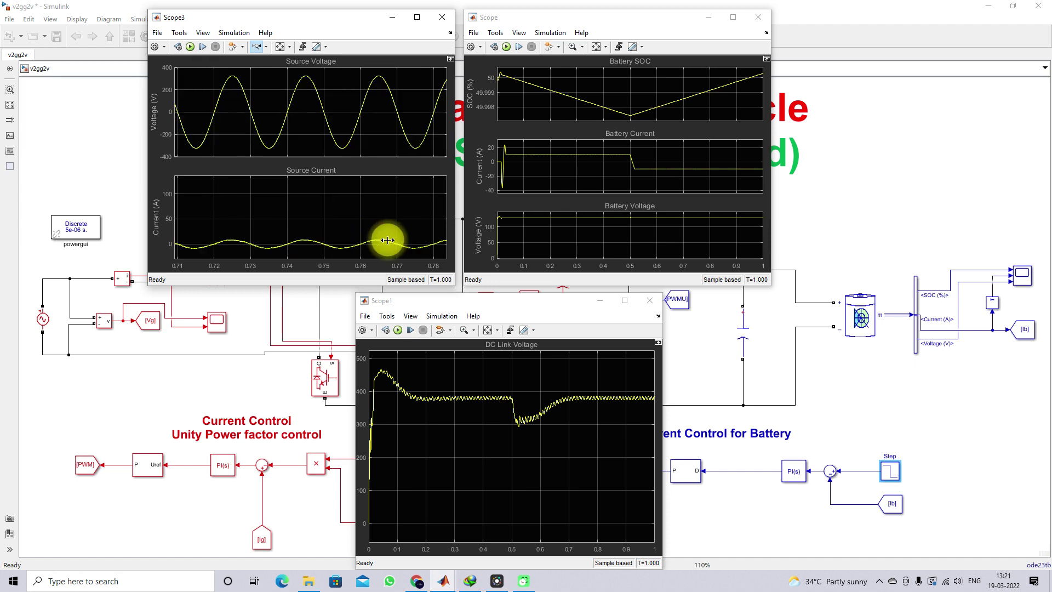
pyautogui.click(267, 47)
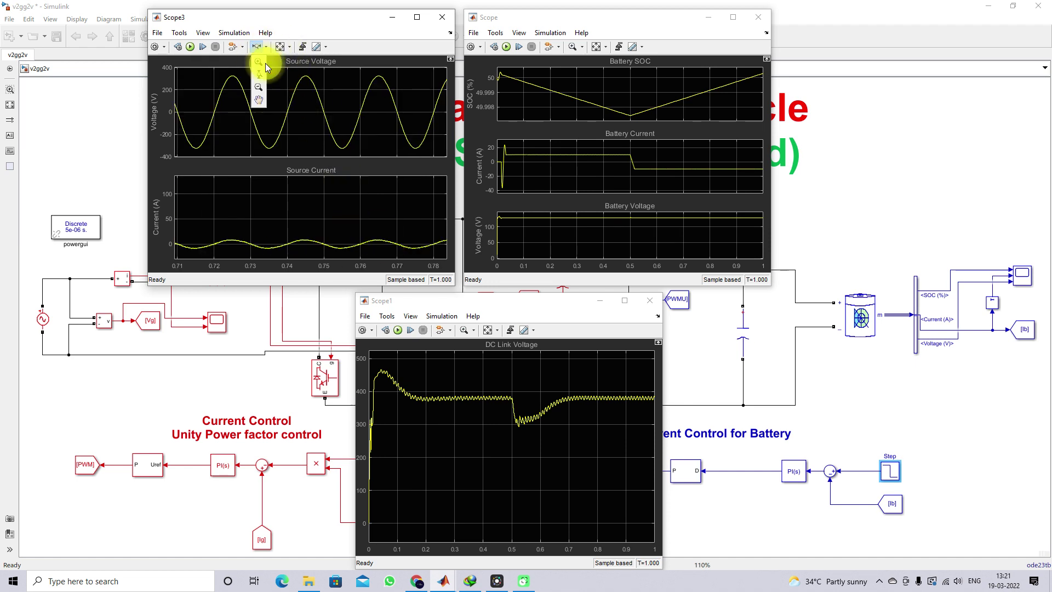
pyautogui.moveTo(345, 217); pyautogui.dragTo(340, 255)
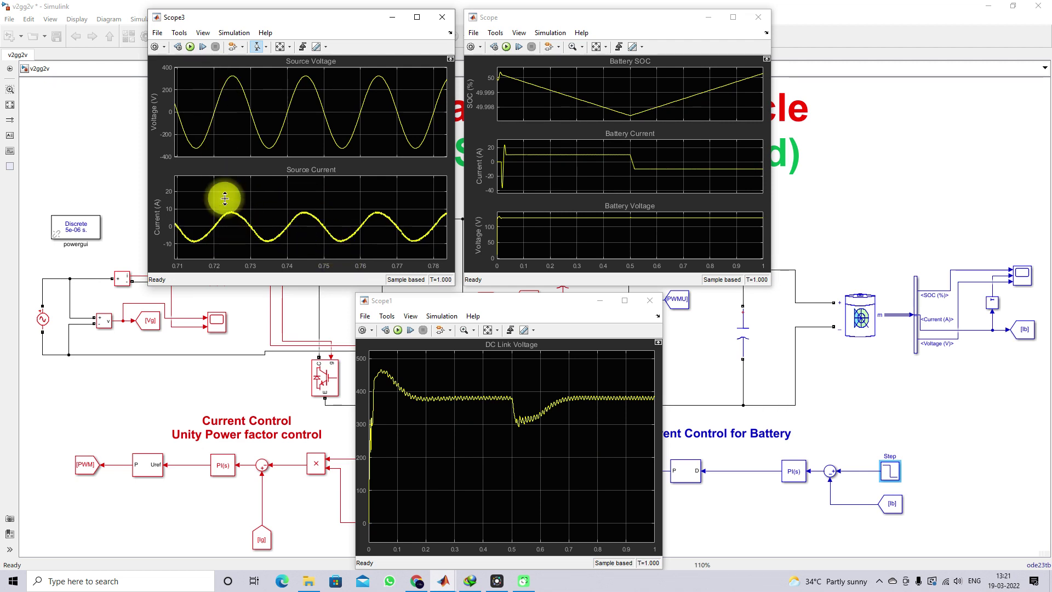
# Return to the model and launch powergui's FFT Analysis tool for the new simulation results.
pyautogui.click(140, 170)
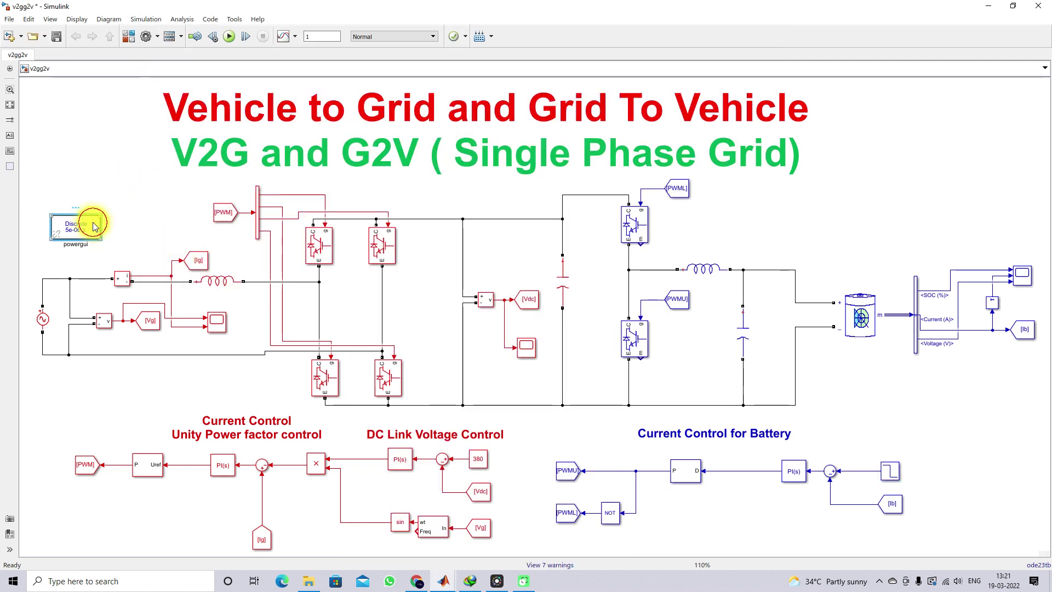
pyautogui.doubleClick(94, 226)
pyautogui.click(159, 173)
pyautogui.click(166, 231)
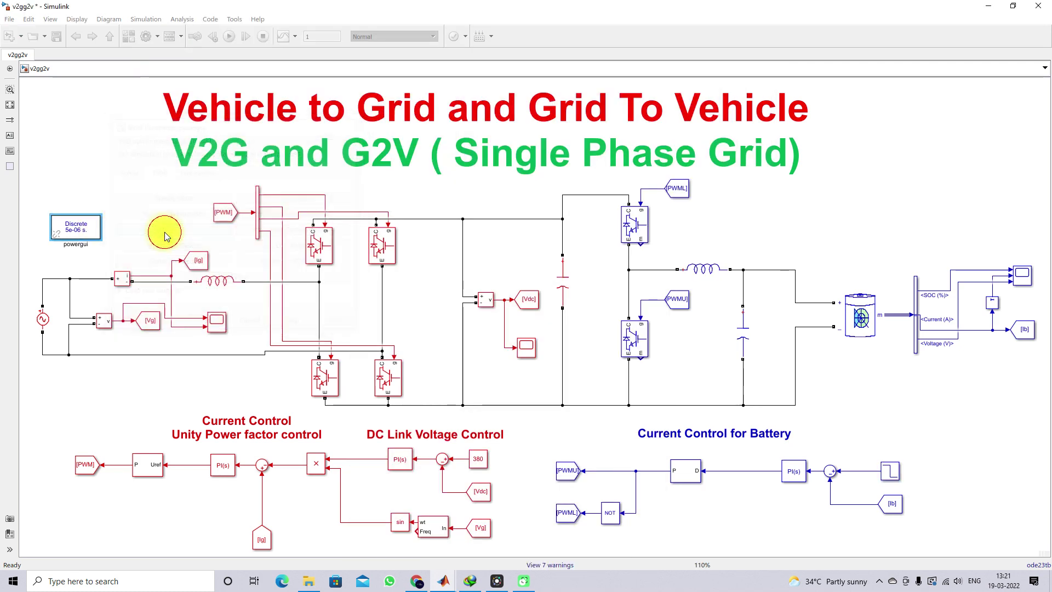
# Display the FFT of ScopeData3 input 2 from 0.8 s, then again with the THD maximum frequency set to Same as Max frequency.
pyautogui.click(396, 175)
pyautogui.click(383, 195)
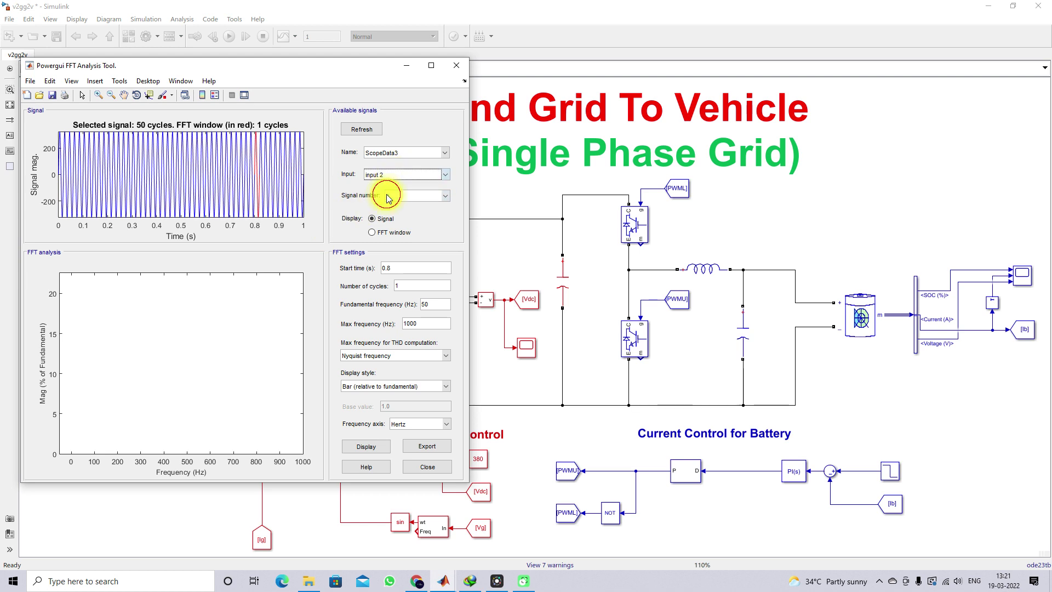
pyautogui.click(377, 446)
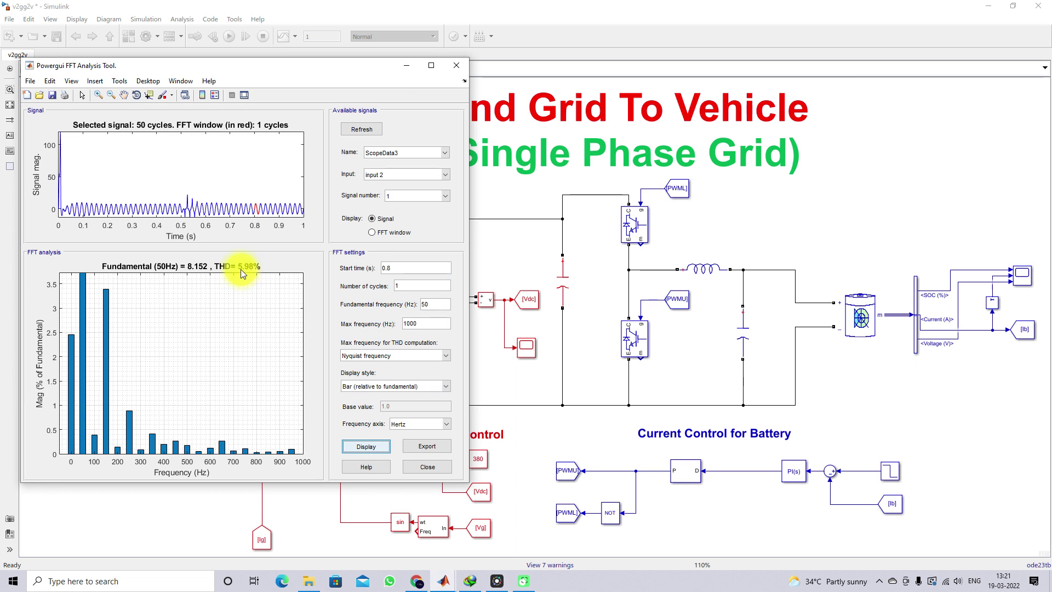
pyautogui.click(393, 355)
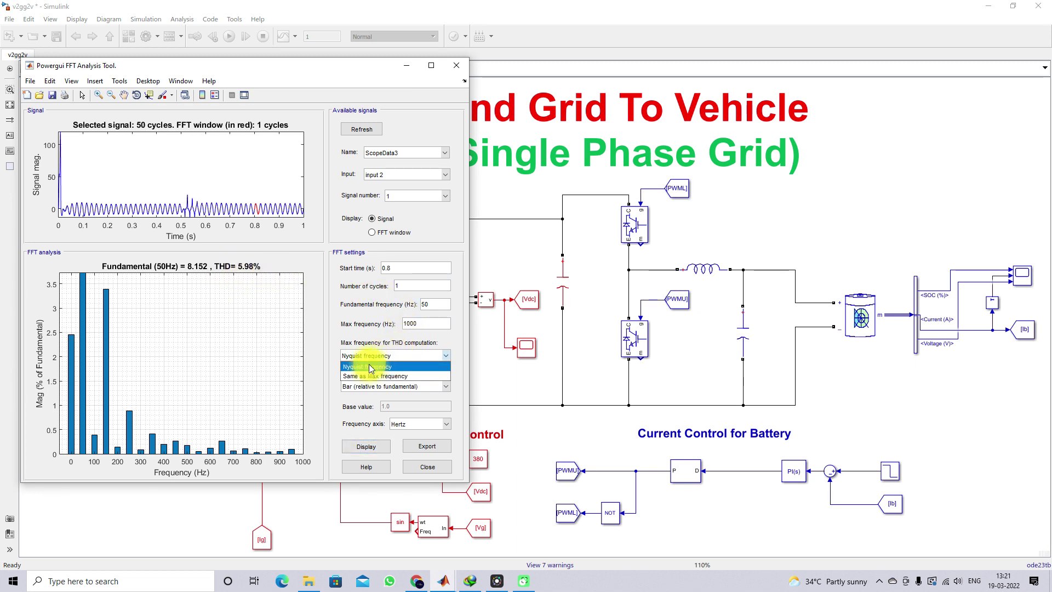
pyautogui.click(370, 376)
pyautogui.click(369, 446)
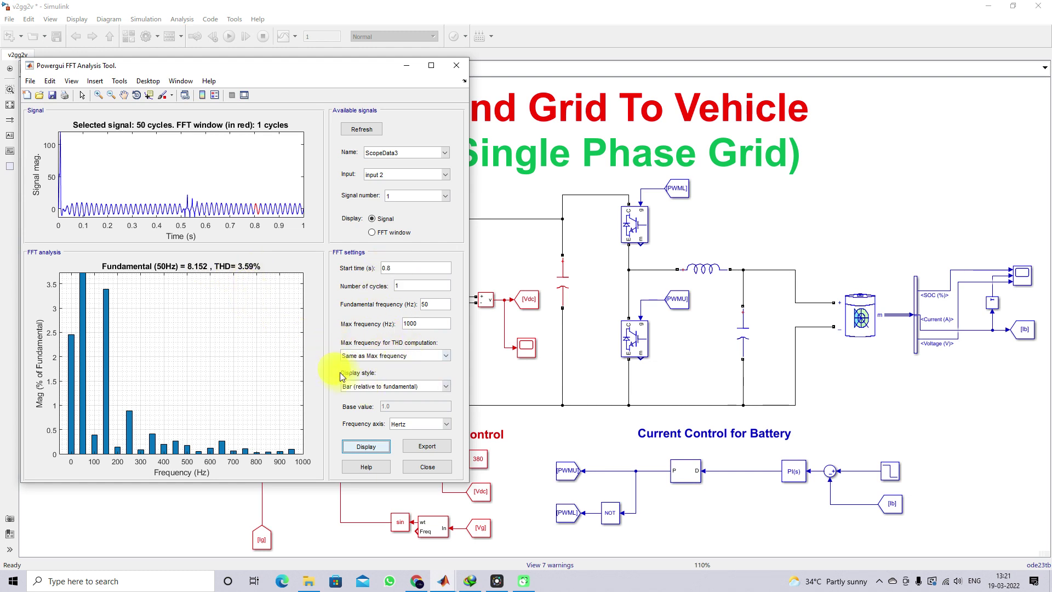
# Set the FFT start time to 0.3 s, display the updated spectrum and THD, and return to the model.
pyautogui.doubleClick(386, 267)
pyautogui.write('0.3')
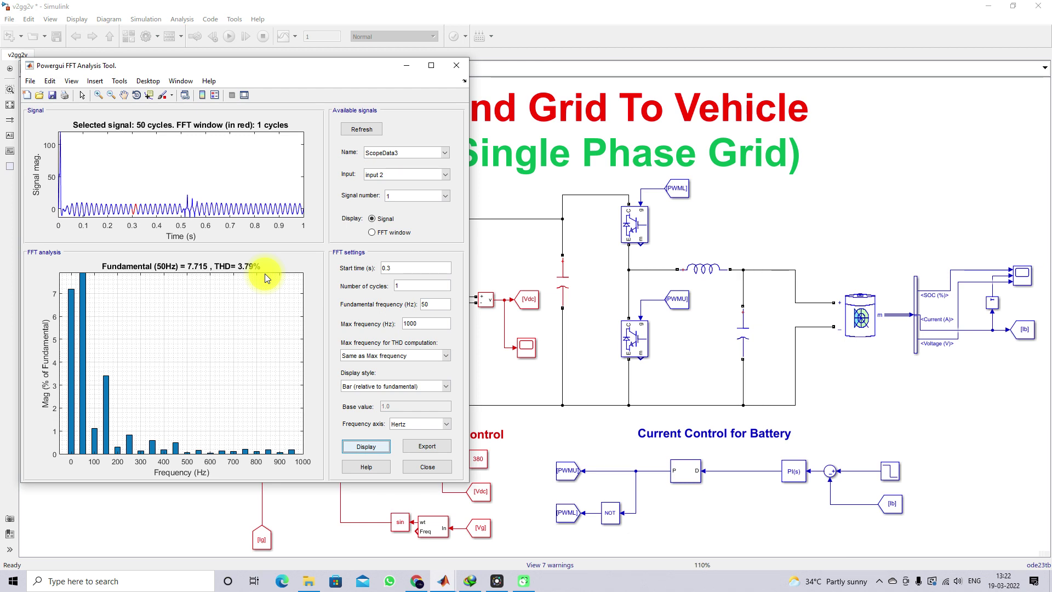
pyautogui.click(774, 219)
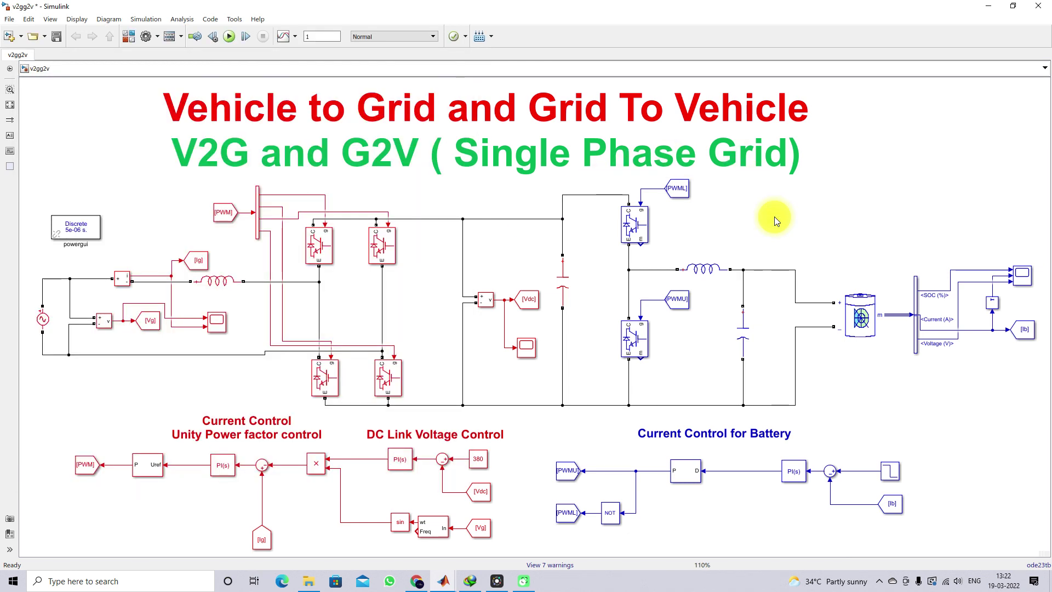